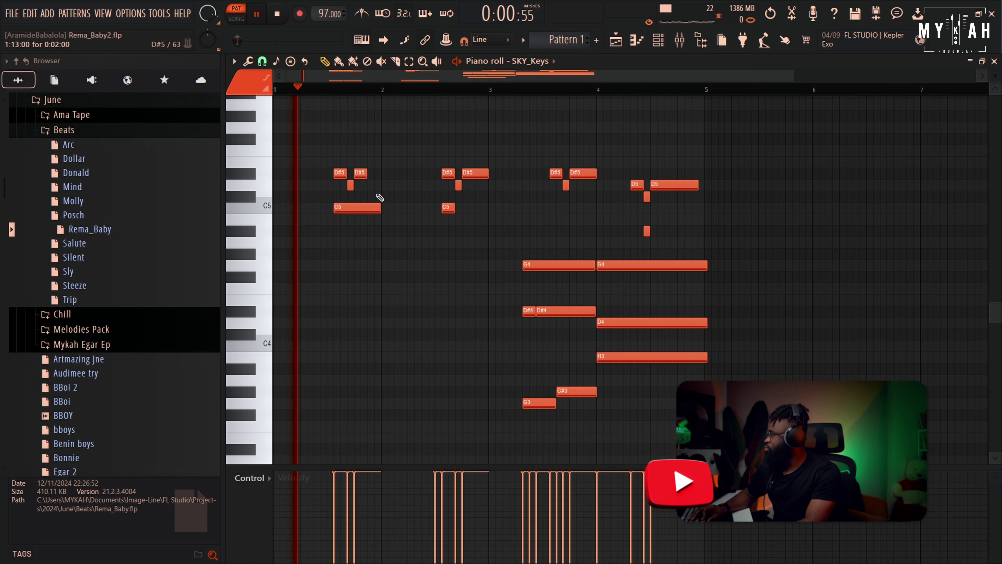
Step: Look through the SKY_Keys notes of Pattern 1 in the piano roll during playback, and stop playback
{"action": "scroll", "coordinate": [391, 233], "scroll_direction": "down", "scroll_amount": 4}
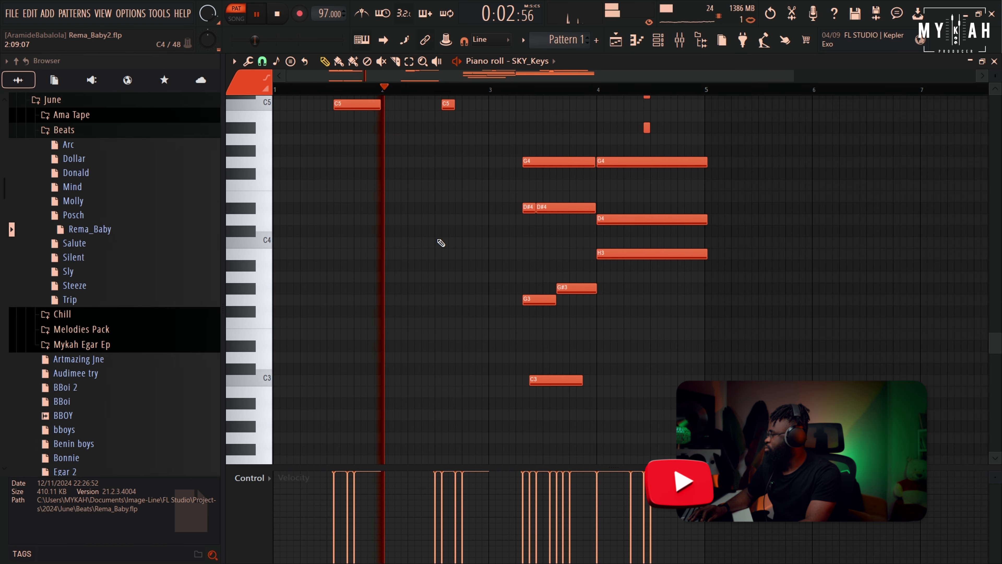
{"action": "scroll", "coordinate": [440, 242], "scroll_direction": "down", "scroll_amount": 3}
{"action": "scroll", "coordinate": [443, 242], "scroll_direction": "up", "scroll_amount": 6}
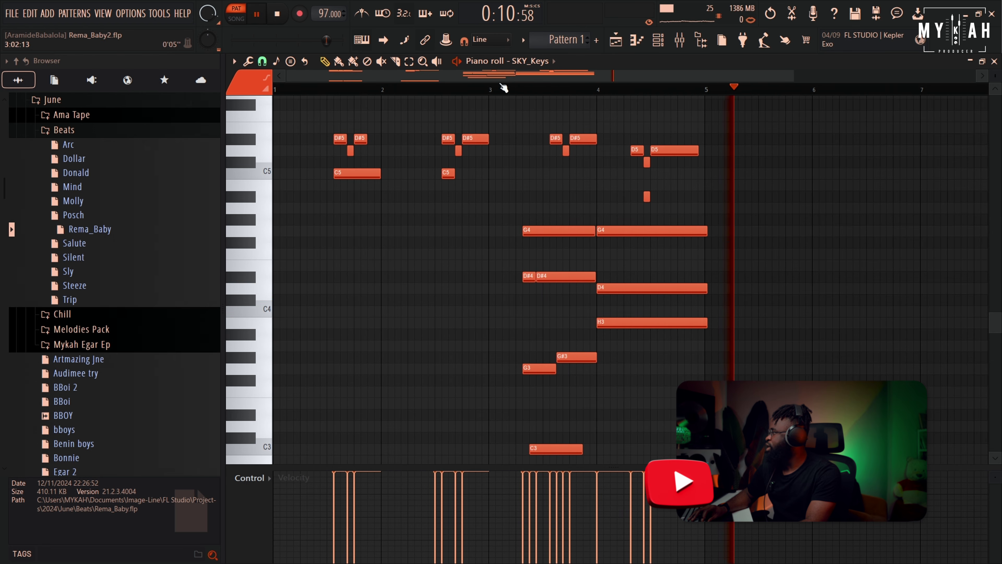
{"action": "left_click", "coordinate": [281, 16]}
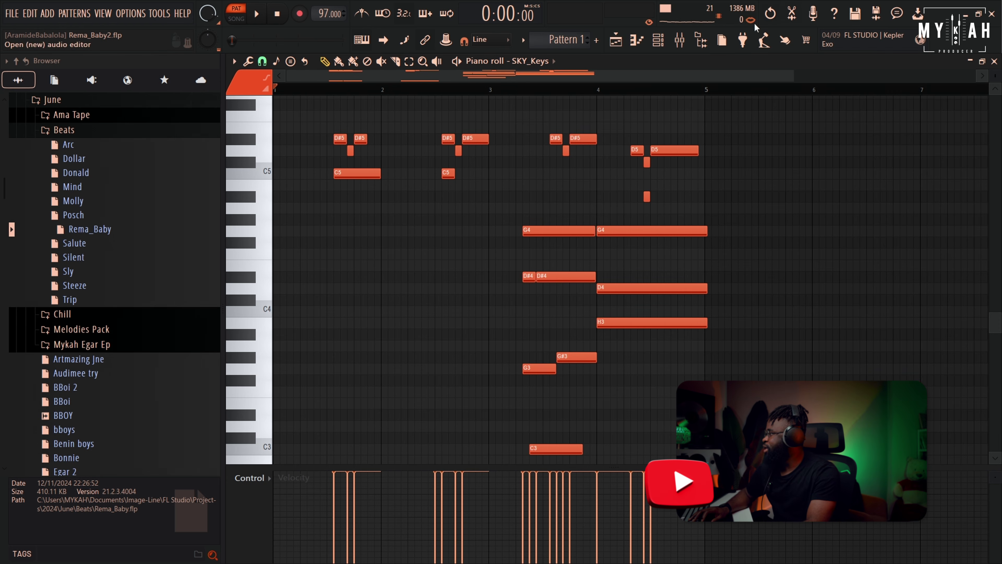
Step: Open Fruity Parametric EQ 2 on the SKY_Keys mixer track and compare the sound with the EQ bypassed and enabled during playback
{"action": "left_click", "coordinate": [660, 44]}
{"action": "left_click", "coordinate": [682, 44]}
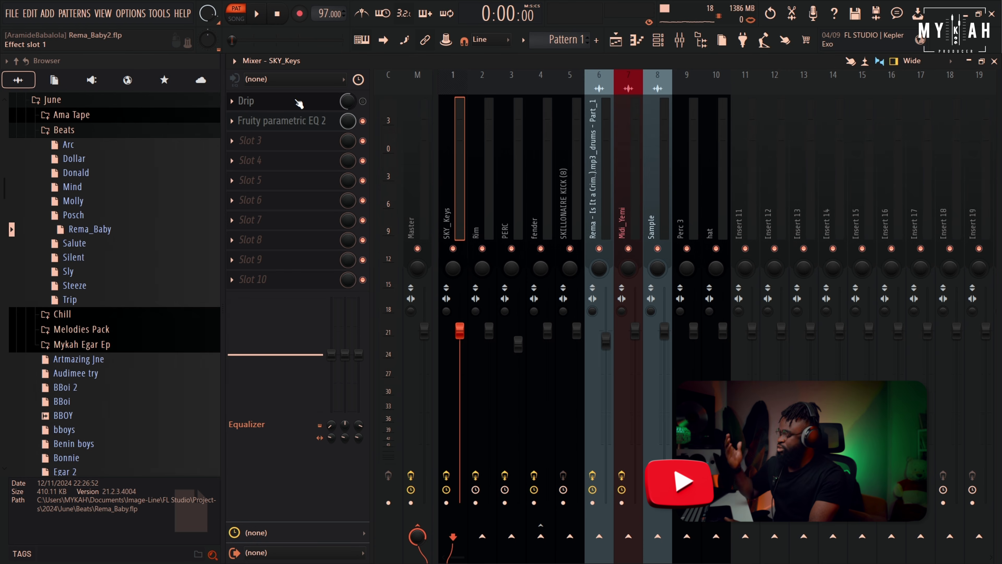
{"action": "left_click", "coordinate": [285, 124]}
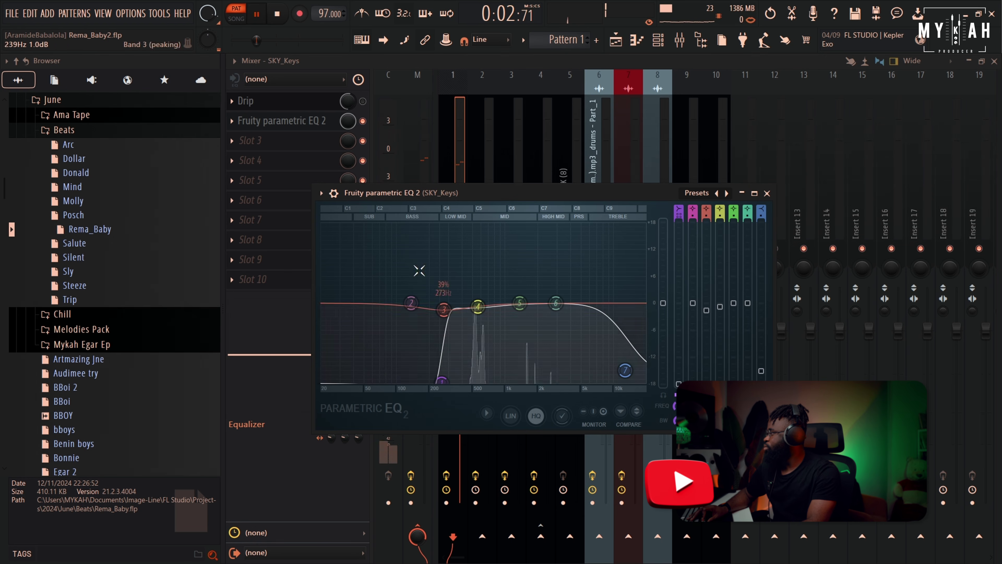
{"action": "left_click", "coordinate": [363, 121]}
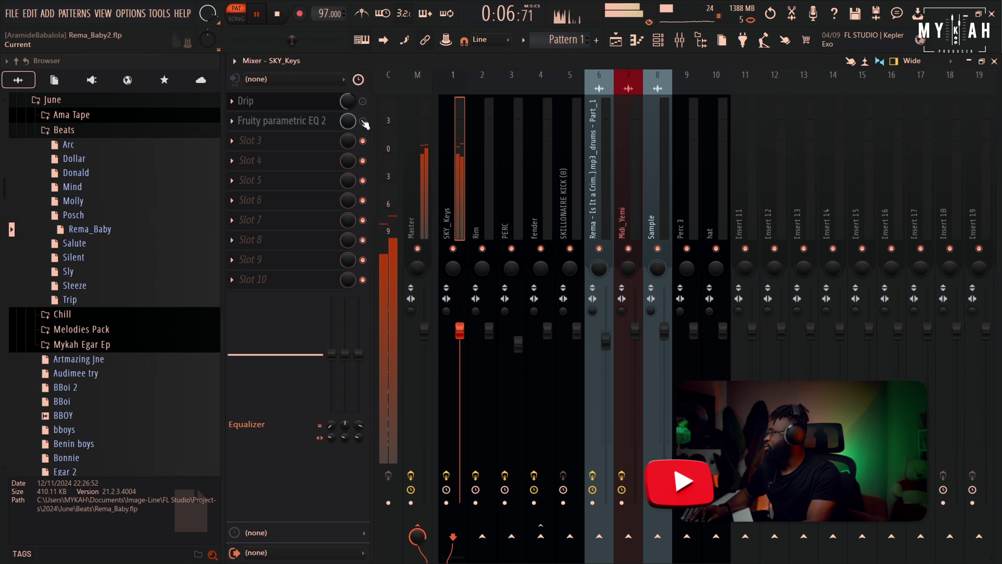
{"action": "left_click", "coordinate": [328, 124]}
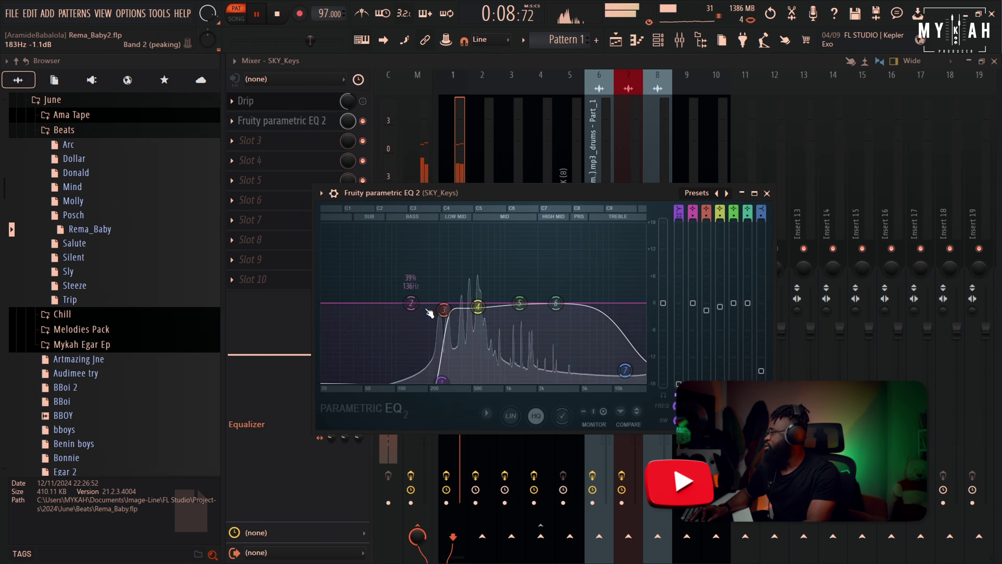
{"action": "left_click", "coordinate": [277, 16]}
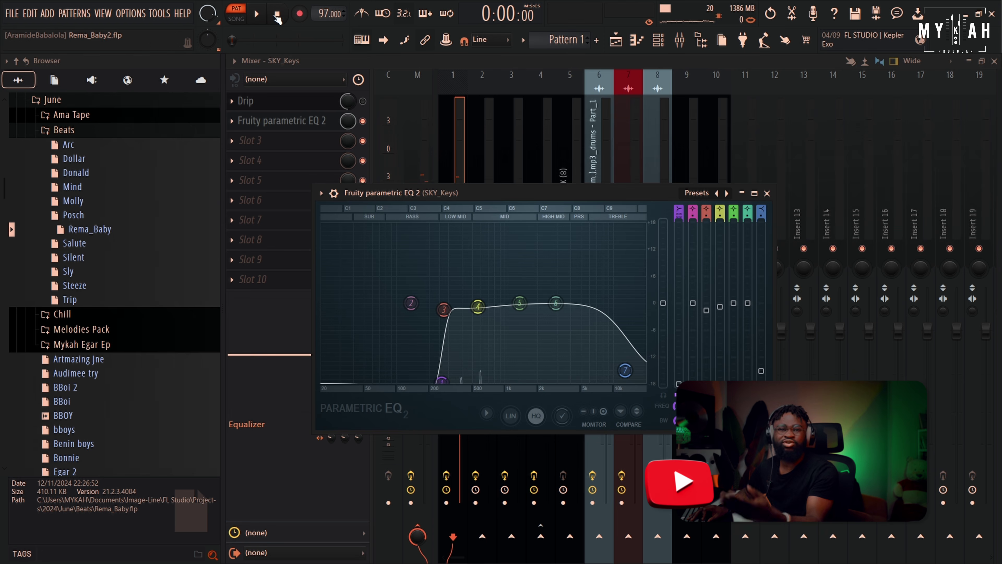
Step: Solo Track 2 with the Bass clips in the playlist and open the fender channel's Trilian instrument
{"action": "key", "text": "F5"}
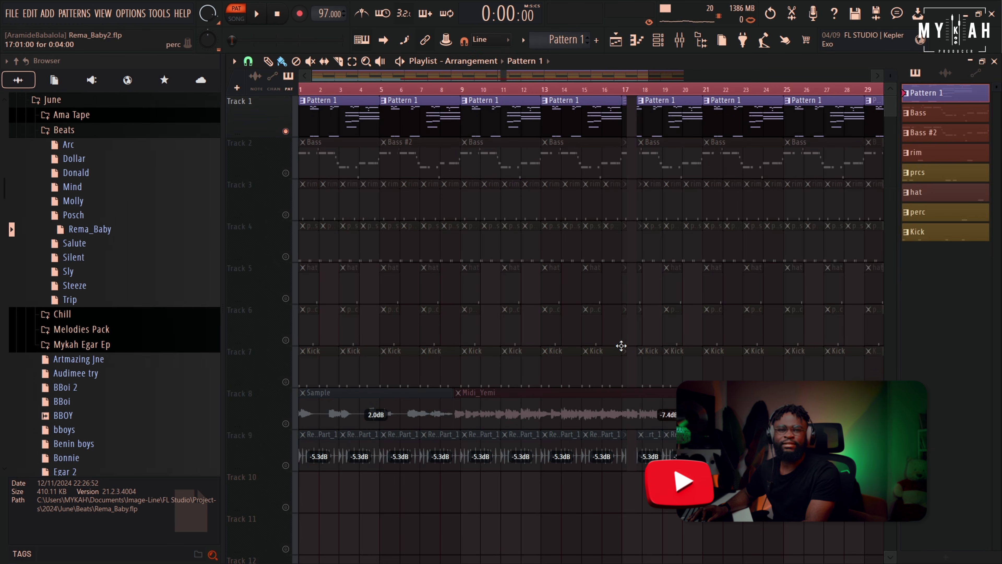
{"action": "left_click", "coordinate": [307, 165]}
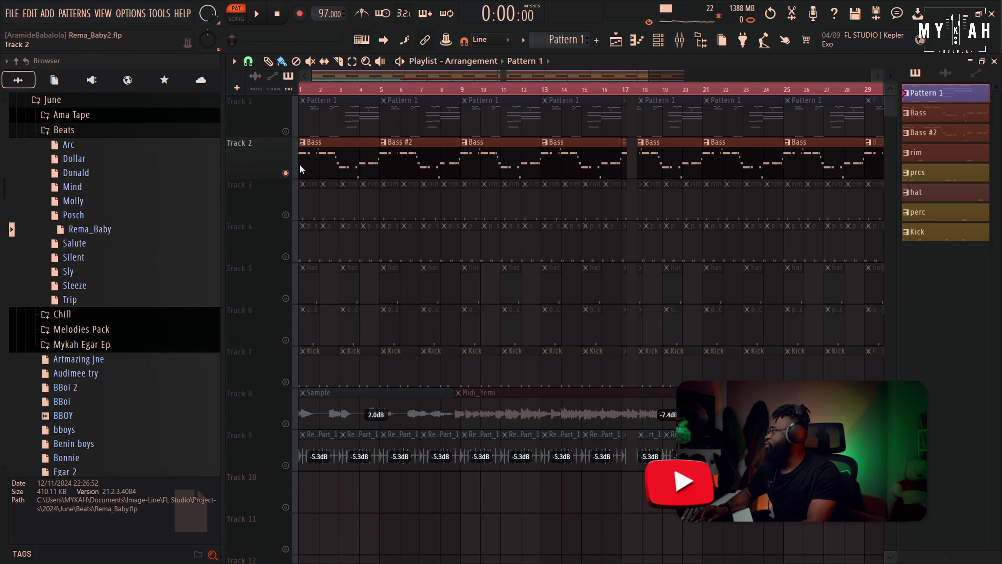
{"action": "left_click", "coordinate": [657, 42]}
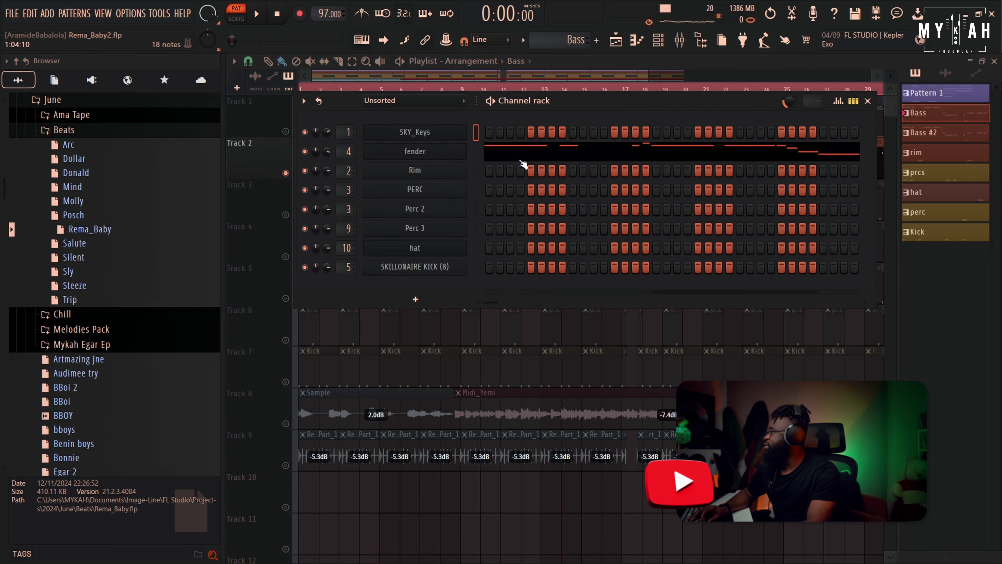
{"action": "left_click", "coordinate": [429, 155]}
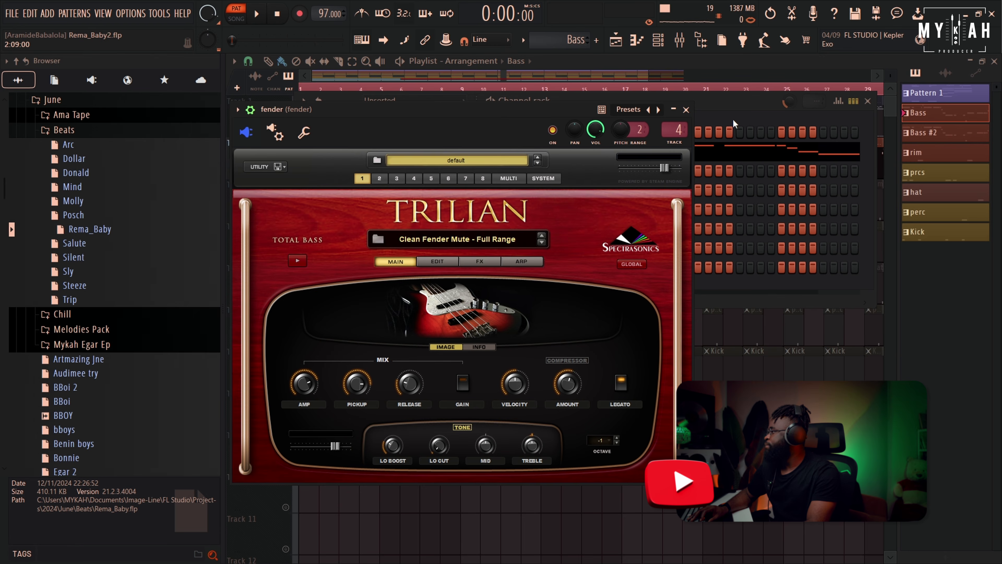
Step: Open the fender notes of the Bass pattern in the piano roll and listen to them
{"action": "left_click", "coordinate": [733, 108]}
{"action": "left_click", "coordinate": [579, 156]}
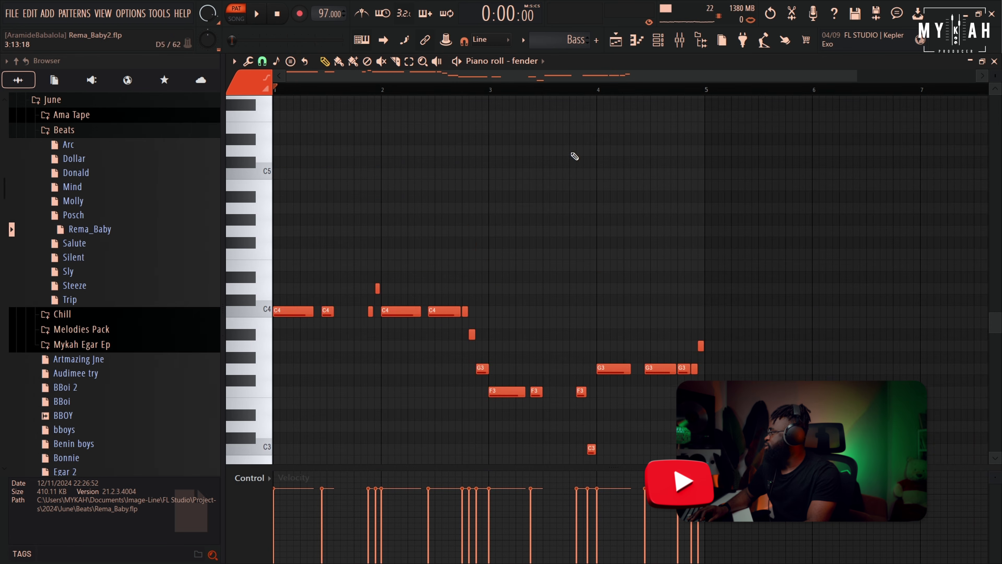
{"action": "key", "text": "space"}
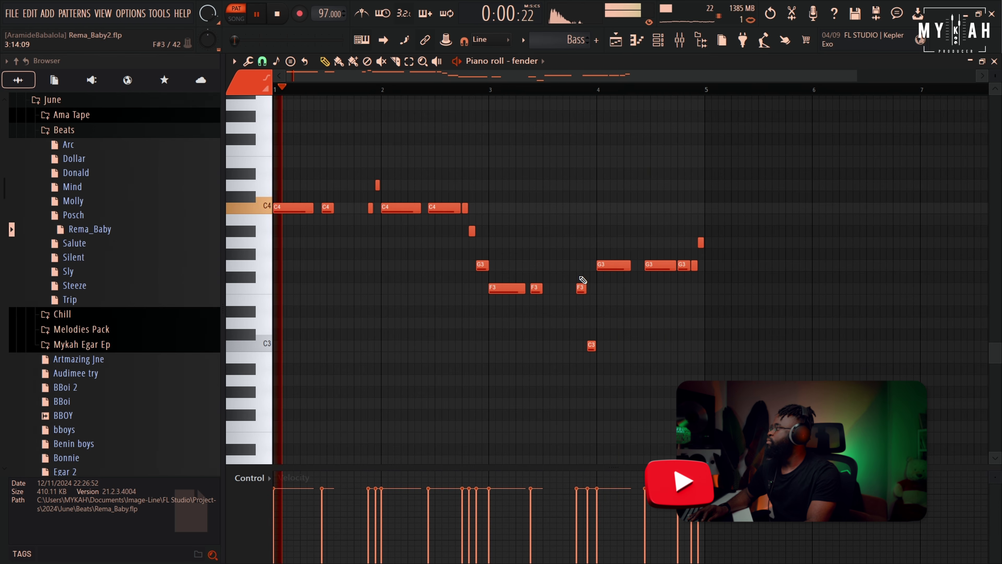
{"action": "left_click", "coordinate": [278, 16]}
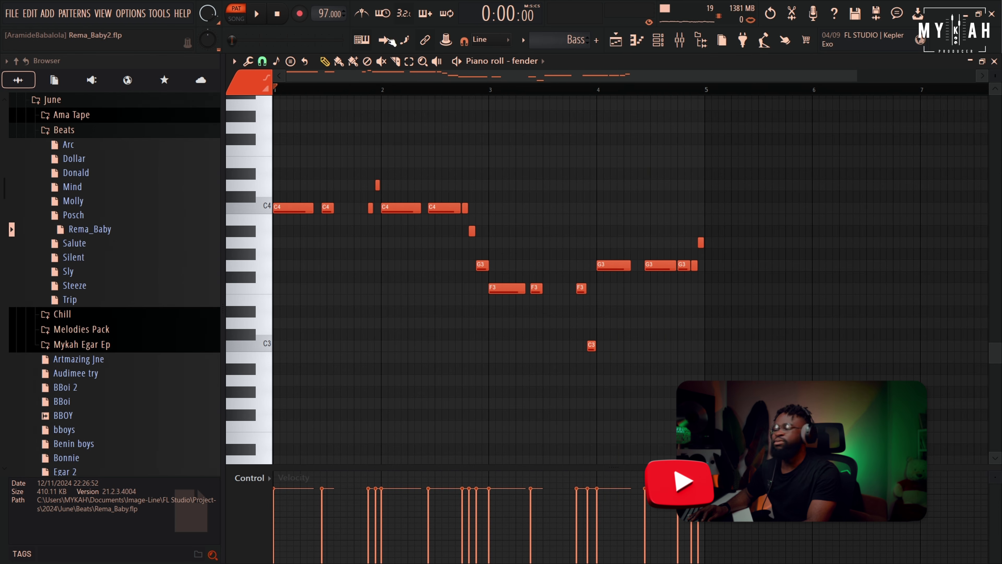
Step: Inspect the FabFilter Saturn 2 settings on the fender mixer track, and close the plugin
{"action": "left_click", "coordinate": [679, 42]}
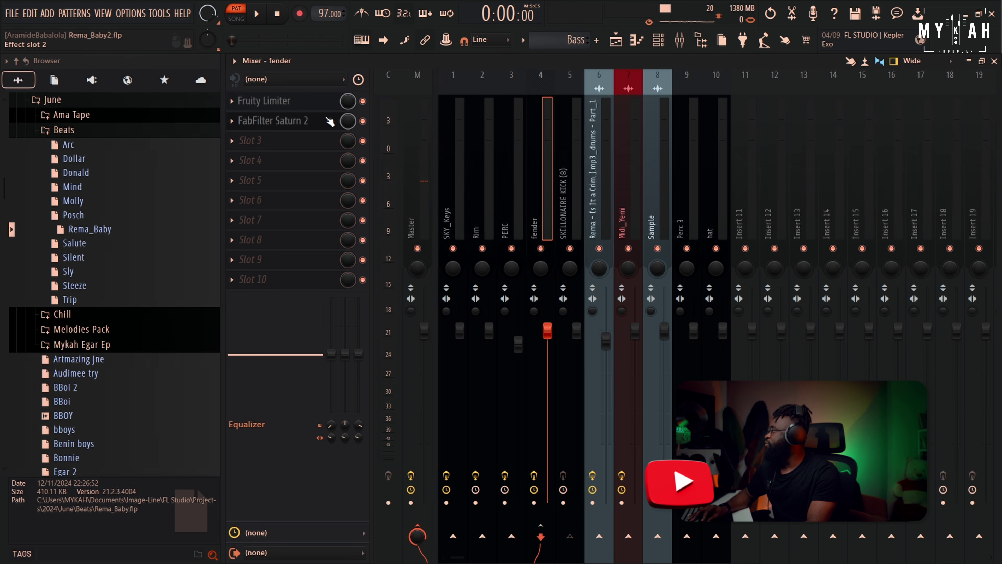
{"action": "left_click", "coordinate": [309, 122]}
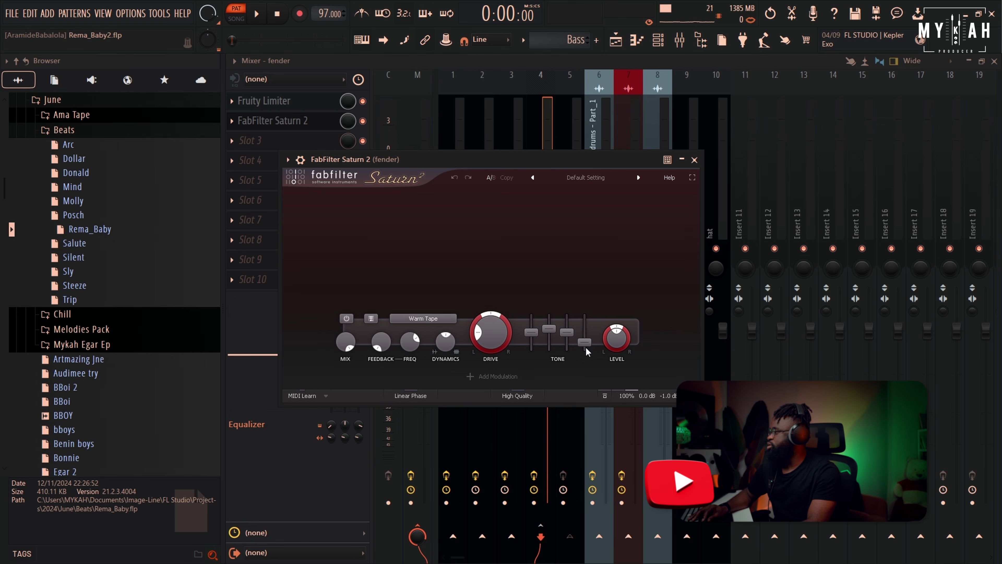
{"action": "left_click", "coordinate": [695, 160]}
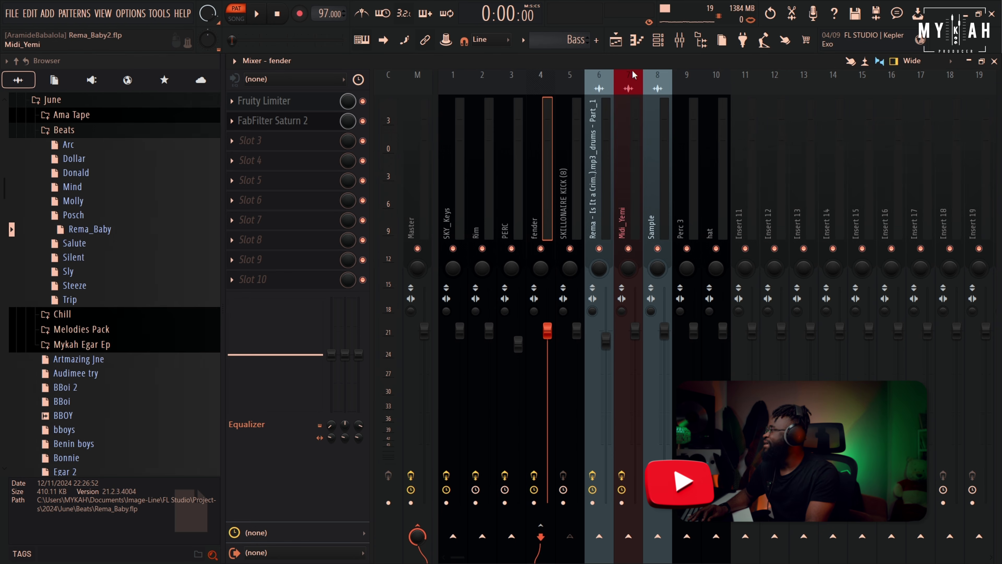
Step: Unmute Track 1 in the playlist and listen to the Pattern 1 and Bass clips together in song mode
{"action": "key", "text": "F5"}
{"action": "left_click", "coordinate": [286, 132]}
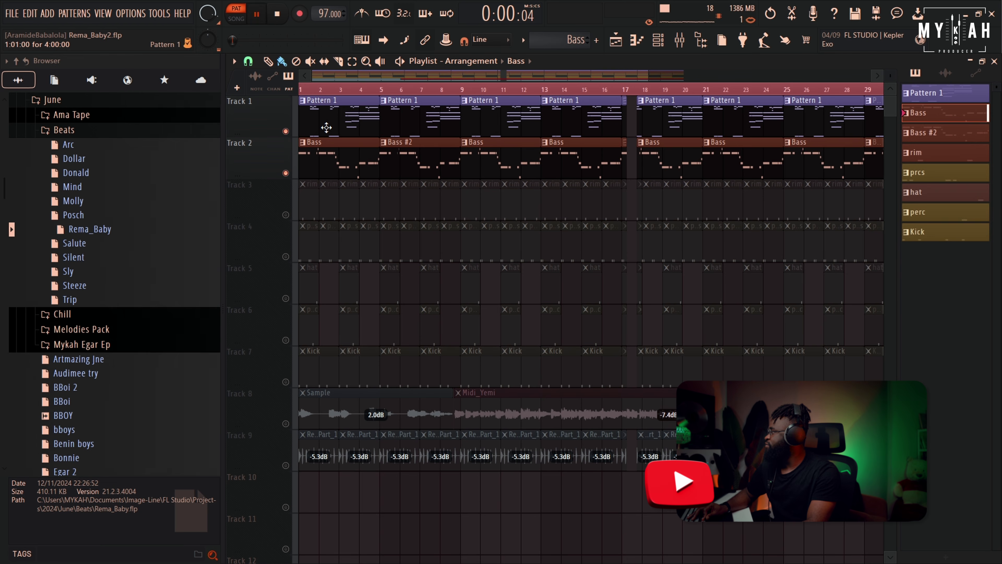
{"action": "left_click", "coordinate": [240, 21]}
{"action": "key", "text": "space"}
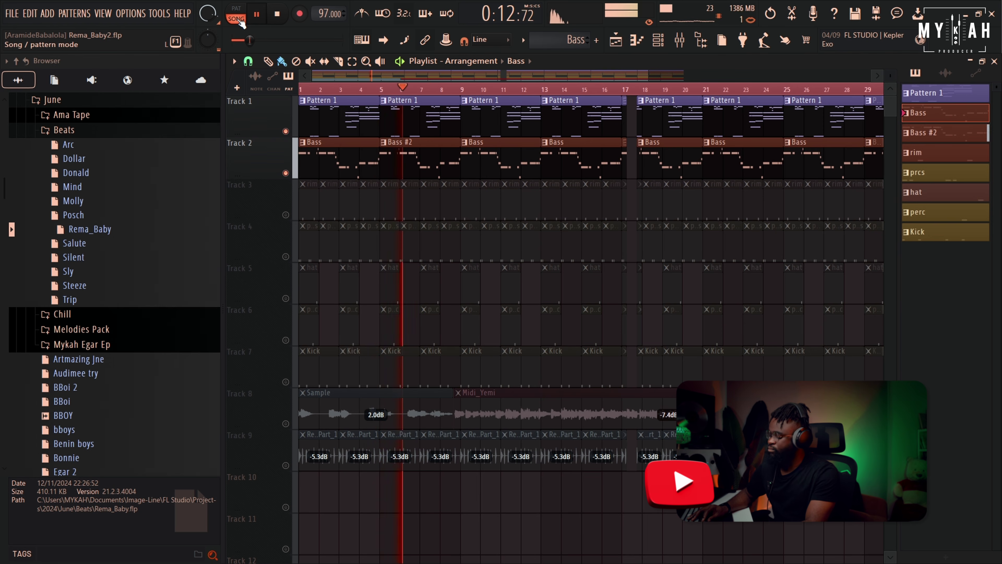
{"action": "key", "text": "space"}
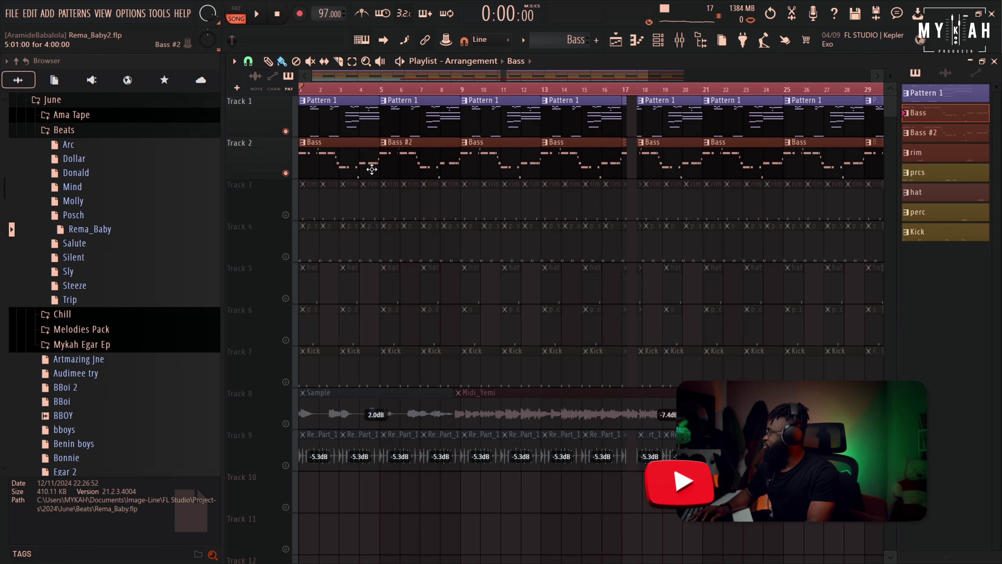
Step: Solo Track 3 in the playlist and play the rim pattern while viewing its Rim notes in the piano roll
{"action": "right_click", "coordinate": [286, 215]}
{"action": "scroll", "coordinate": [653, 85], "scroll_direction": "up", "scroll_amount": 1}
{"action": "double_click", "coordinate": [312, 220]}
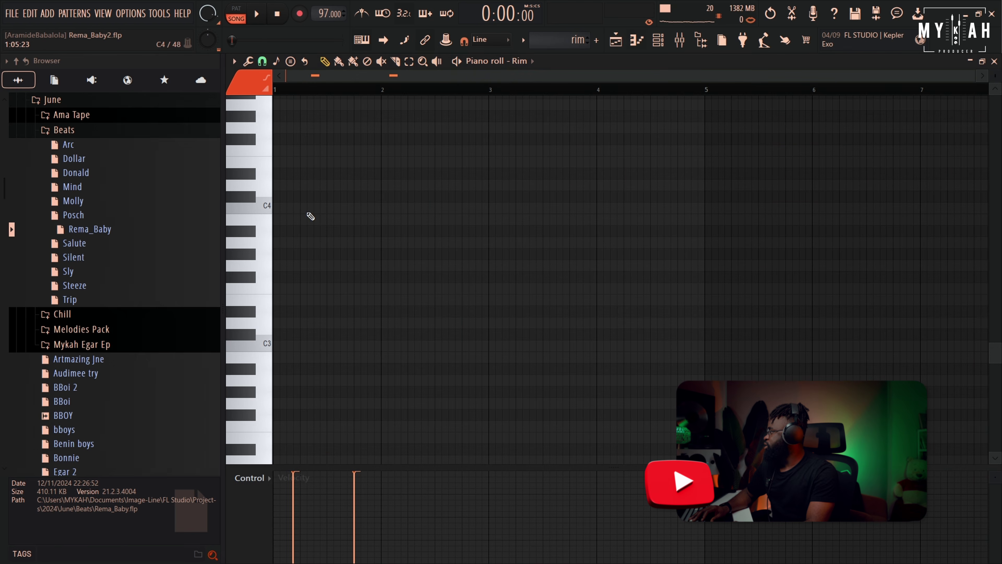
{"action": "scroll", "coordinate": [380, 258], "scroll_direction": "up", "scroll_amount": 3}
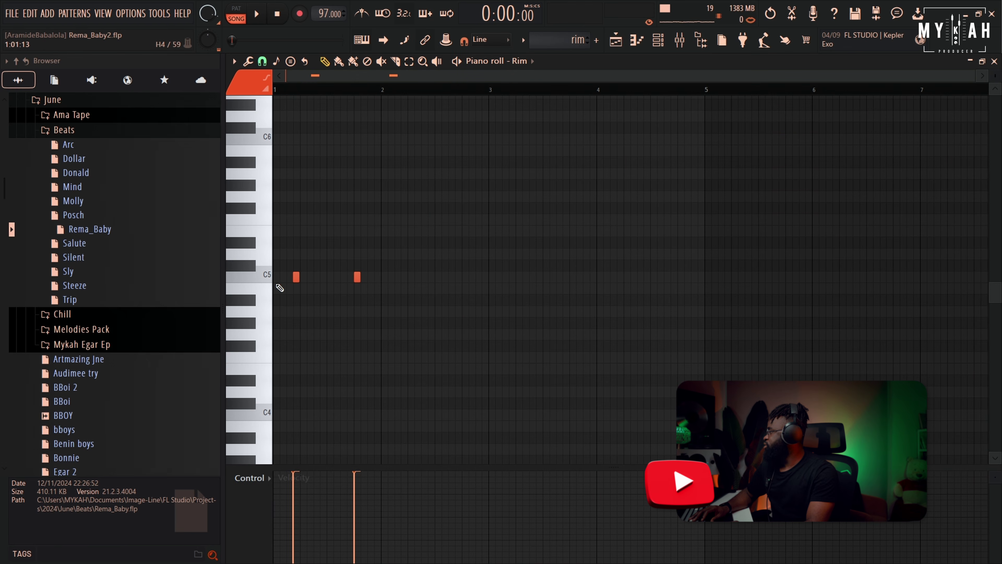
{"action": "left_click_drag", "start_coordinate": [973, 76], "coordinate": [763, 76]}
{"action": "key", "text": "space"}
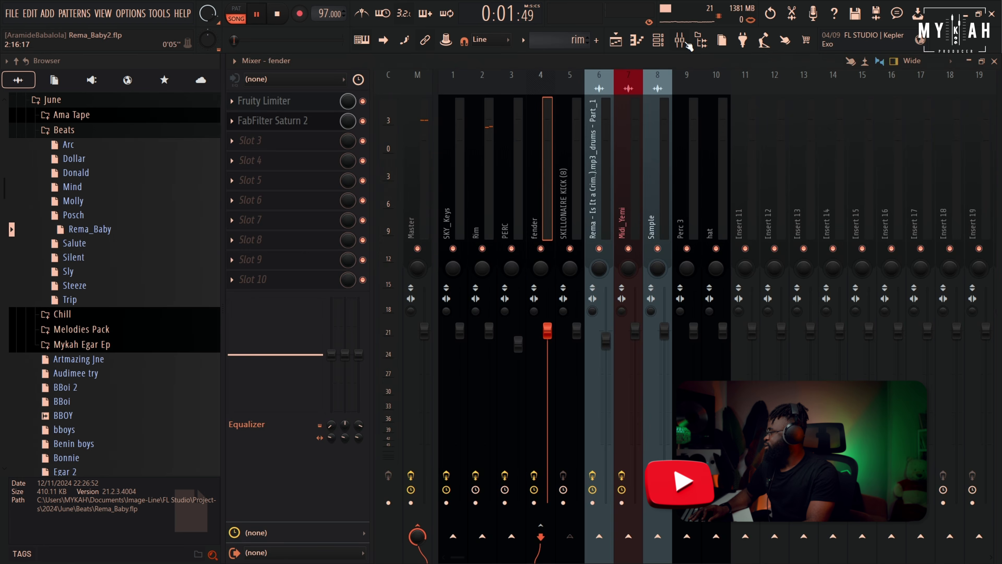
Step: Check the effects on the Rim mixer track, return to the playlist and stop playback
{"action": "key", "text": "F9"}
{"action": "left_click", "coordinate": [495, 211]}
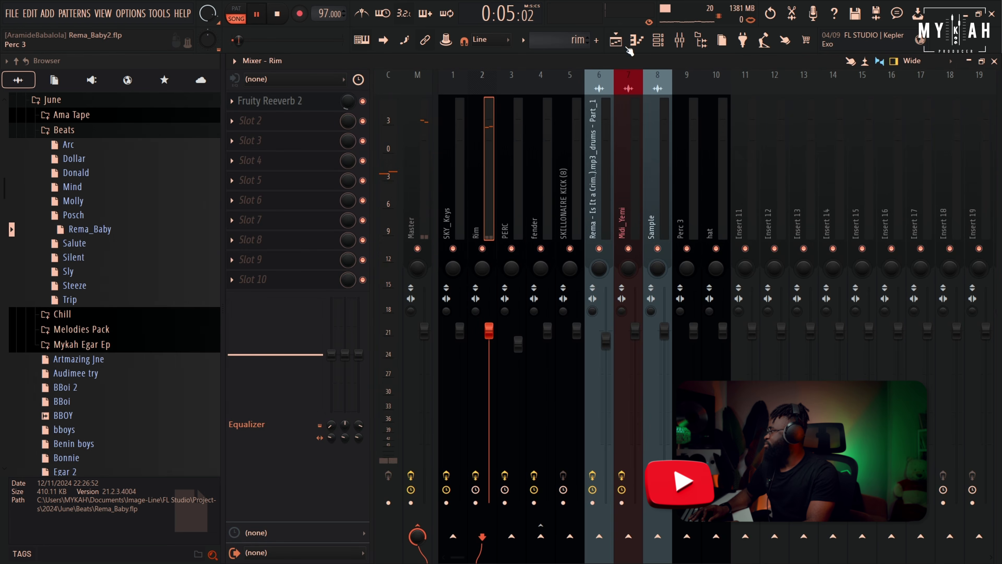
{"action": "key", "text": "F5"}
{"action": "left_click", "coordinate": [276, 16]}
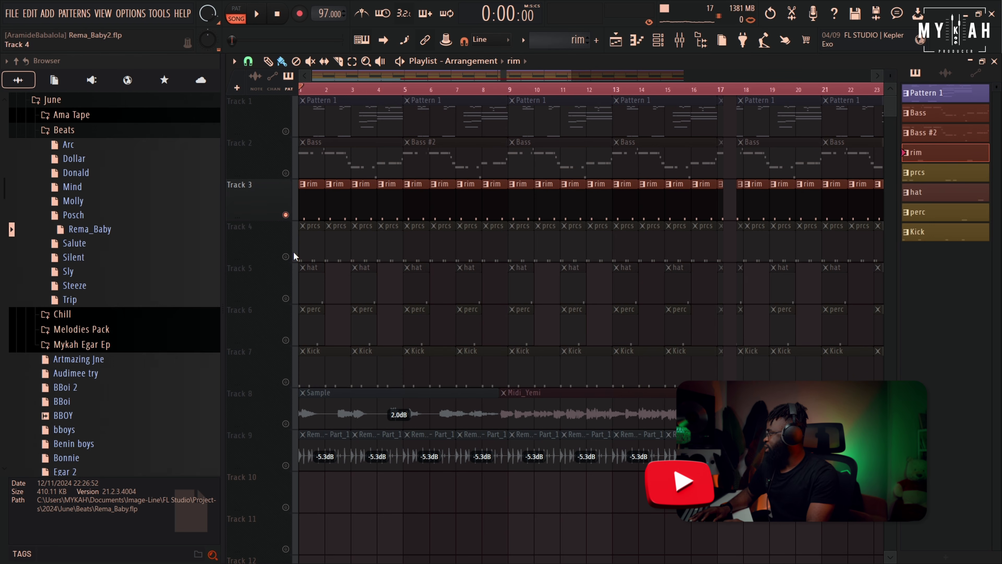
Step: Unmute Track 4 in the playlist and play the prcs pattern in pattern mode with the channel rack shown
{"action": "left_click", "coordinate": [286, 257]}
{"action": "double_click", "coordinate": [305, 250]}
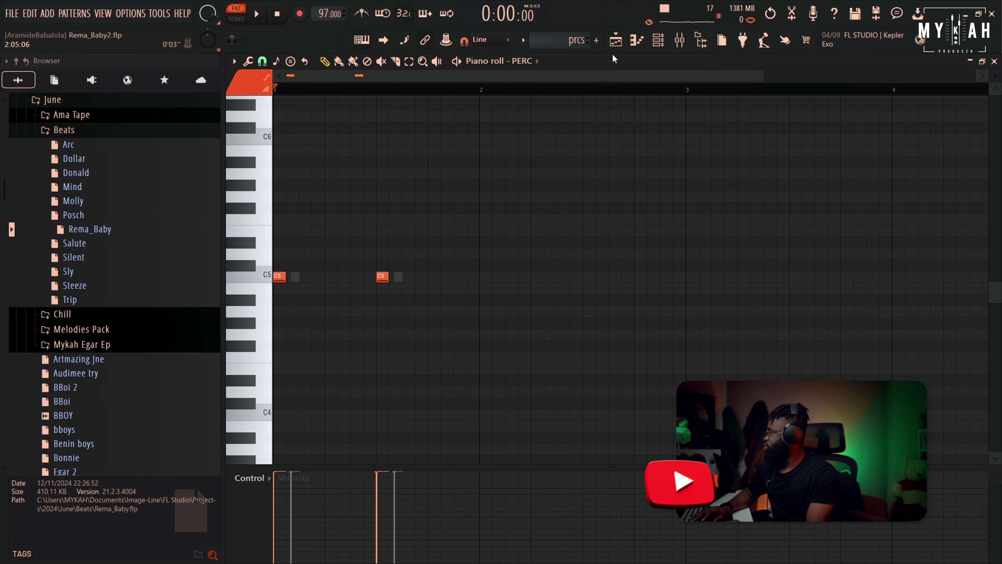
{"action": "left_click", "coordinate": [657, 40]}
{"action": "key", "text": "space"}
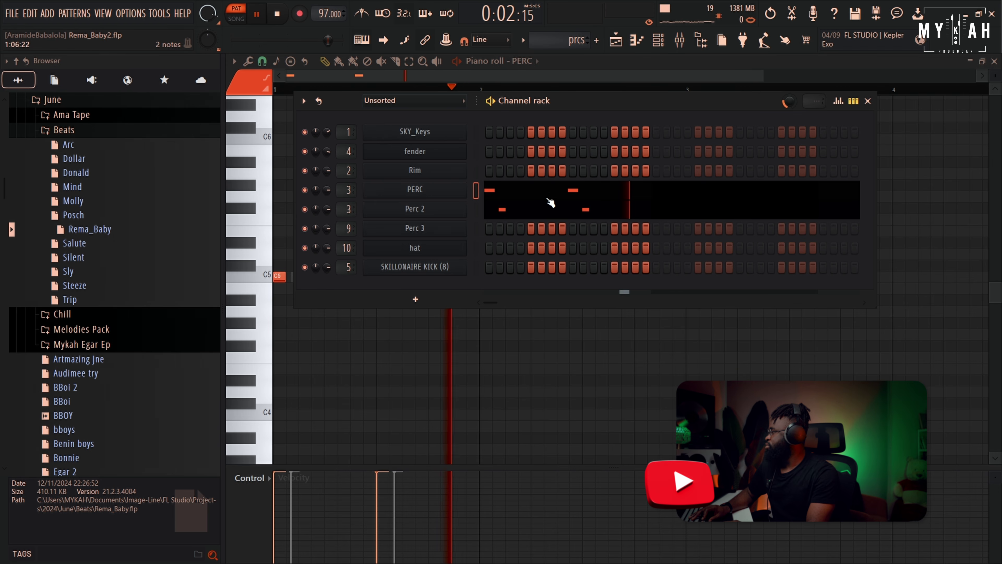
Step: Examine the PERC notes and the Perc 2 notes of the prcs pattern in the piano roll during playback
{"action": "key", "text": "F5"}
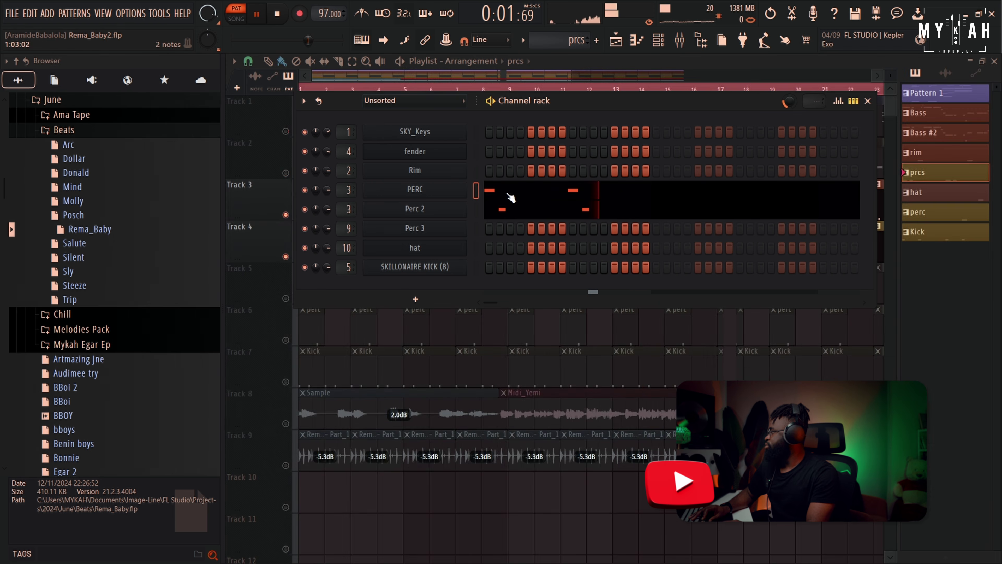
{"action": "left_click", "coordinate": [511, 197]}
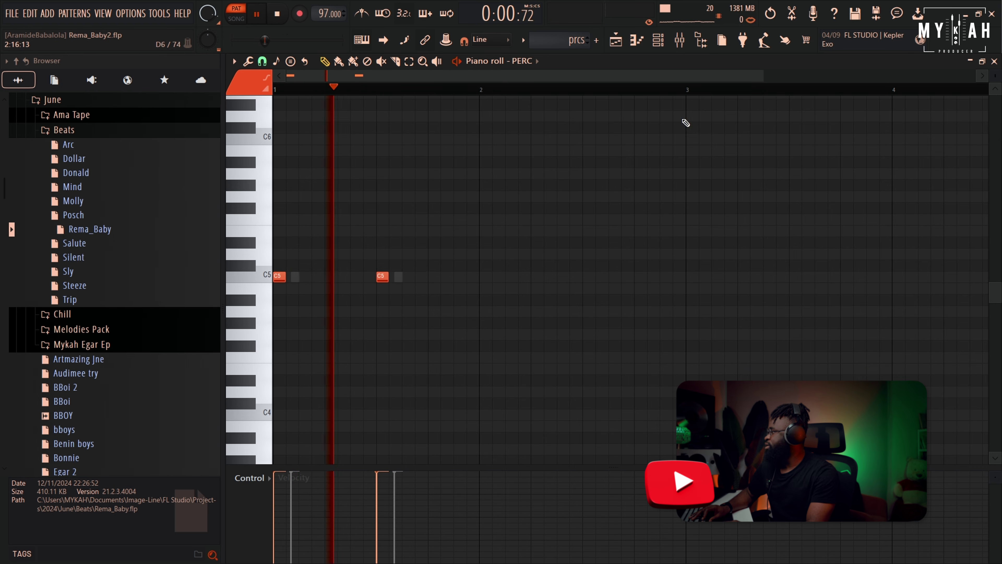
{"action": "left_click", "coordinate": [658, 45]}
{"action": "left_click", "coordinate": [549, 216]}
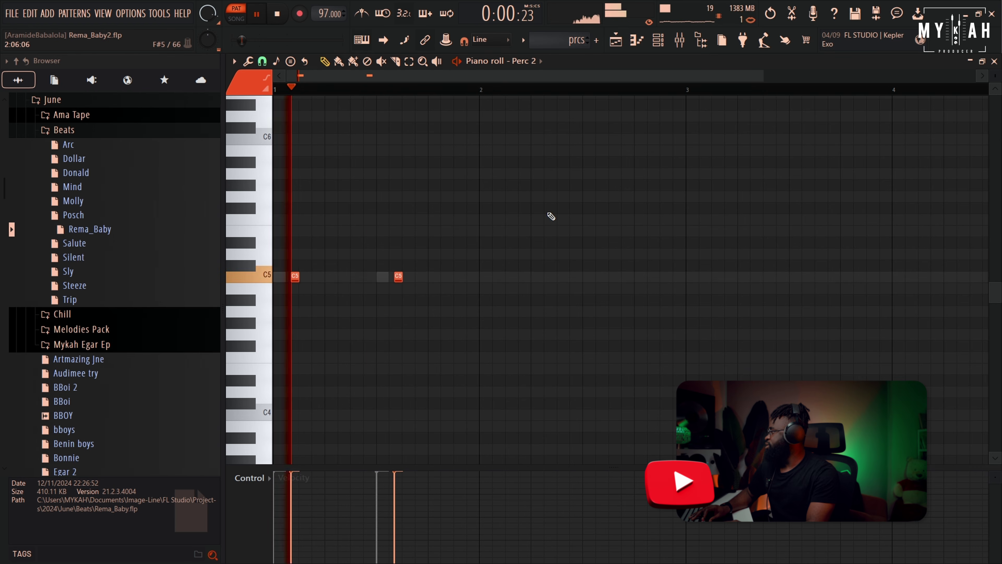
Step: Return to the playlist and play the rim and prcs tracks together in song mode
{"action": "left_click", "coordinate": [680, 40]}
{"action": "left_click", "coordinate": [616, 40]}
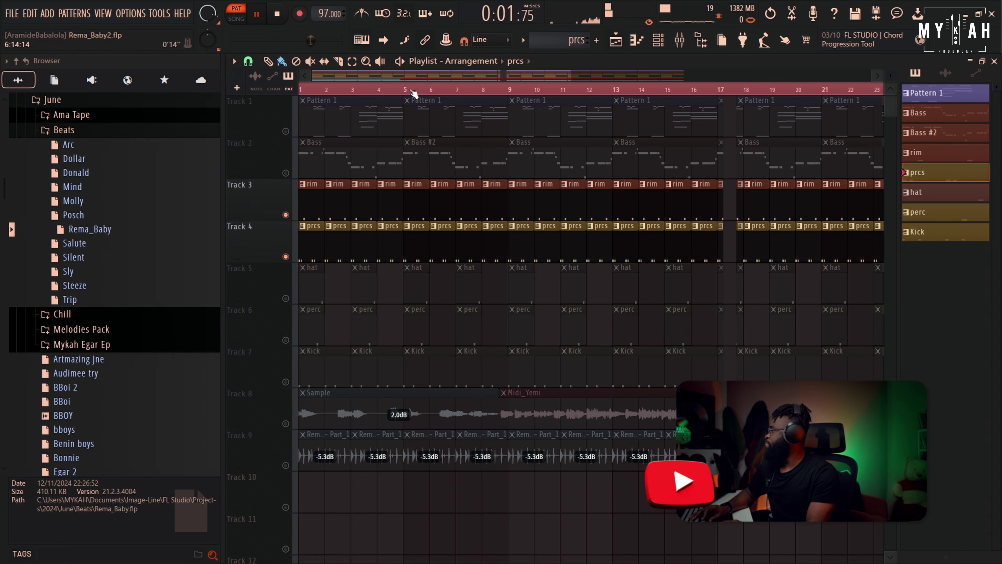
{"action": "key", "text": "l"}
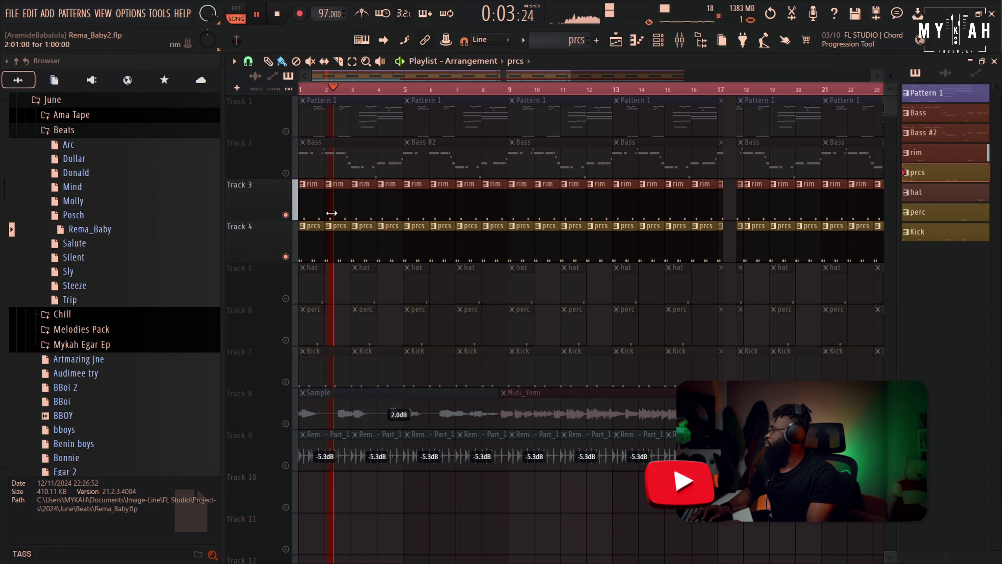
Step: Unmute Track 5, view the hat pattern's Perc 3 notes in the piano roll, and return to the playlist
{"action": "left_click", "coordinate": [287, 298]}
{"action": "double_click", "coordinate": [302, 298]}
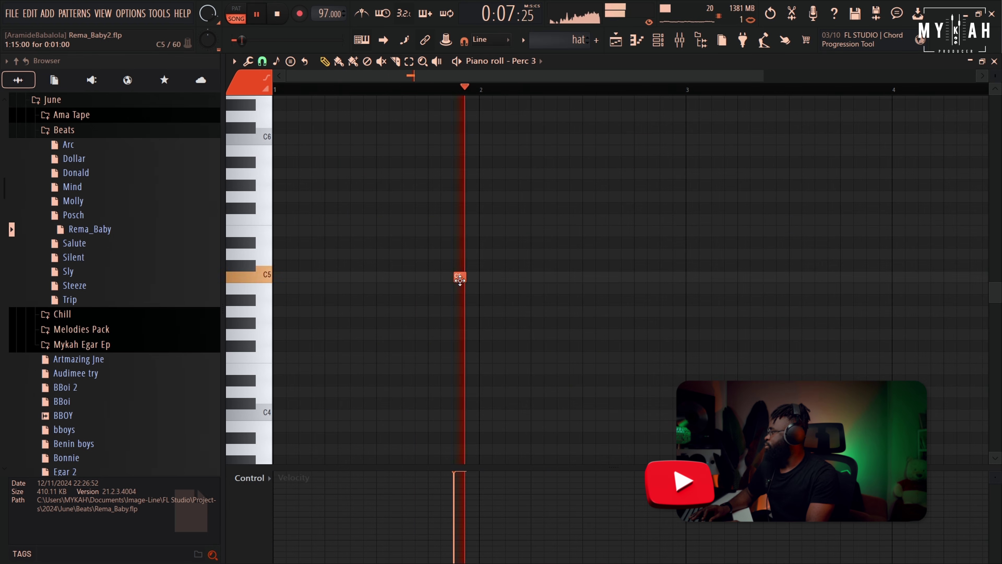
{"action": "left_click", "coordinate": [620, 44]}
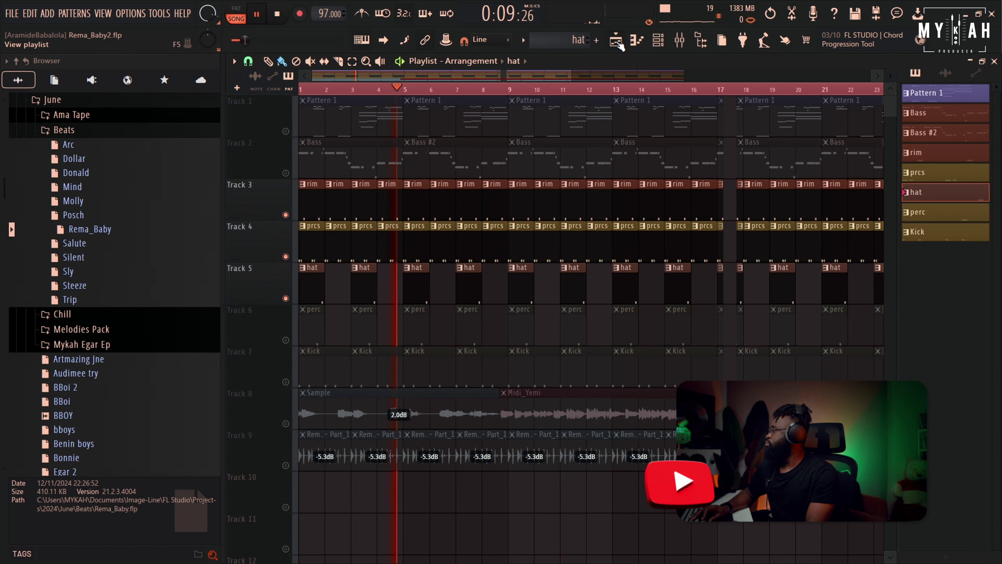
Step: Unmute Track 6, play the song with the perc pattern's hat note open in the piano roll, and return to the playlist
{"action": "left_click", "coordinate": [281, 16]}
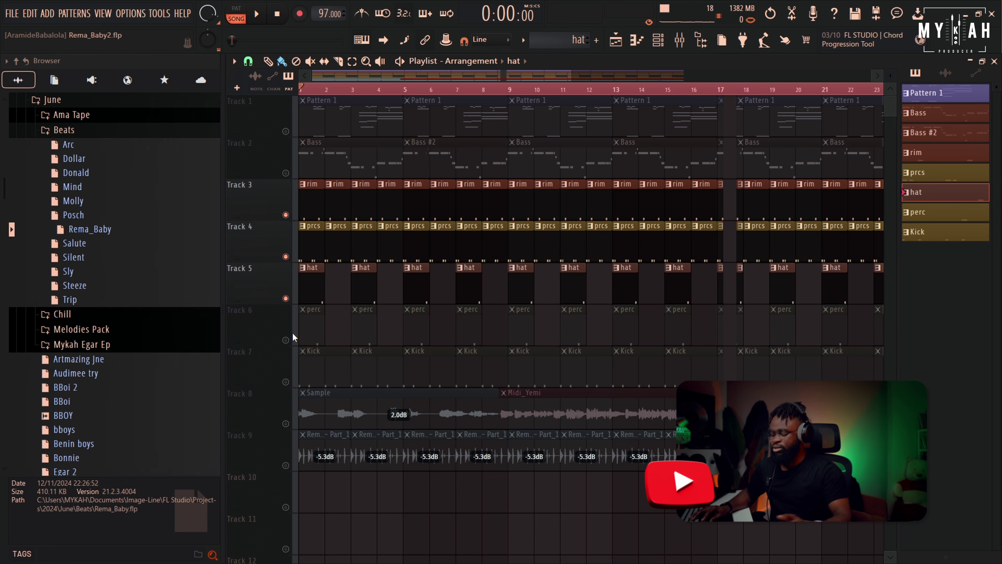
{"action": "left_click", "coordinate": [286, 340]}
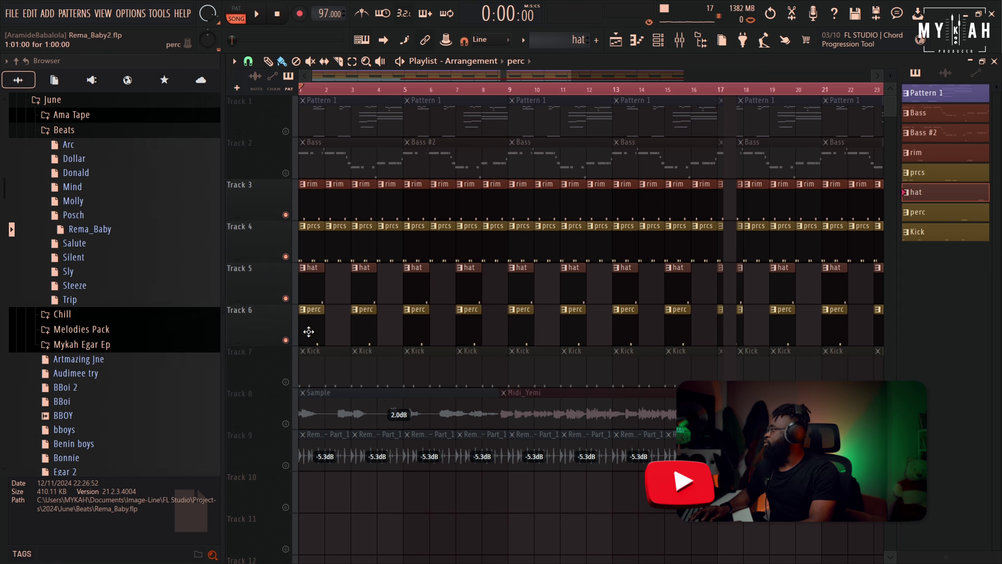
{"action": "double_click", "coordinate": [309, 332]}
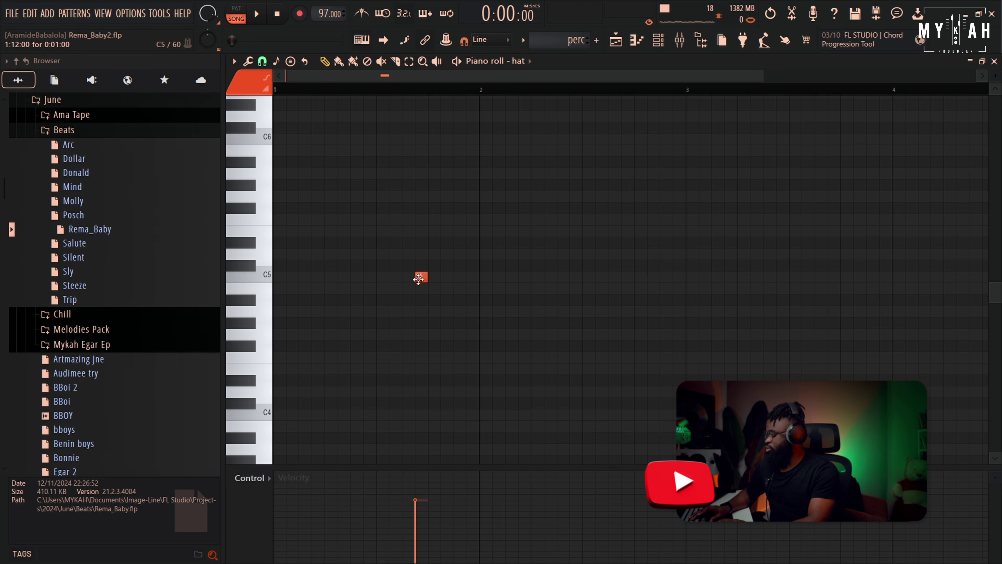
{"action": "key", "text": "space"}
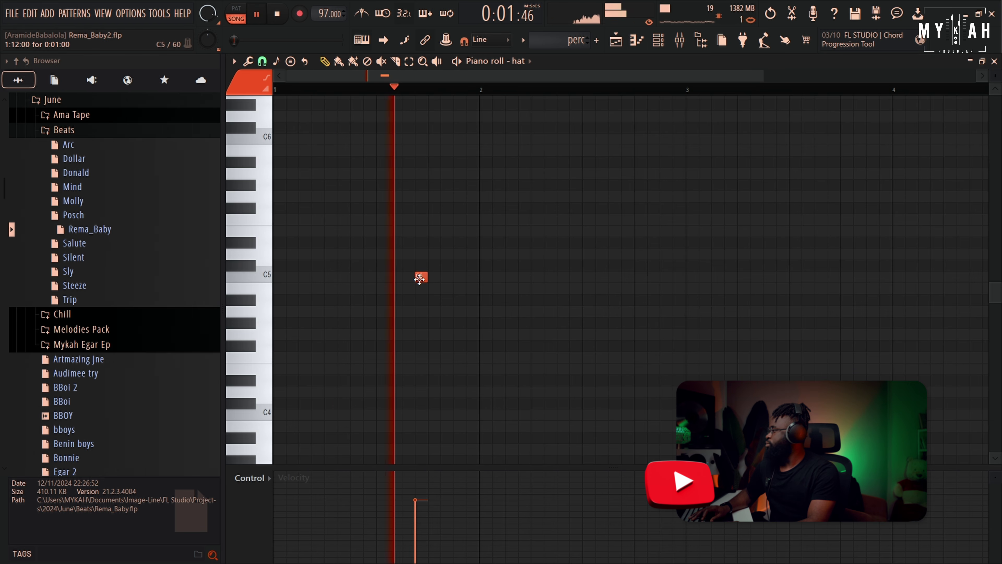
{"action": "left_click", "coordinate": [617, 40]}
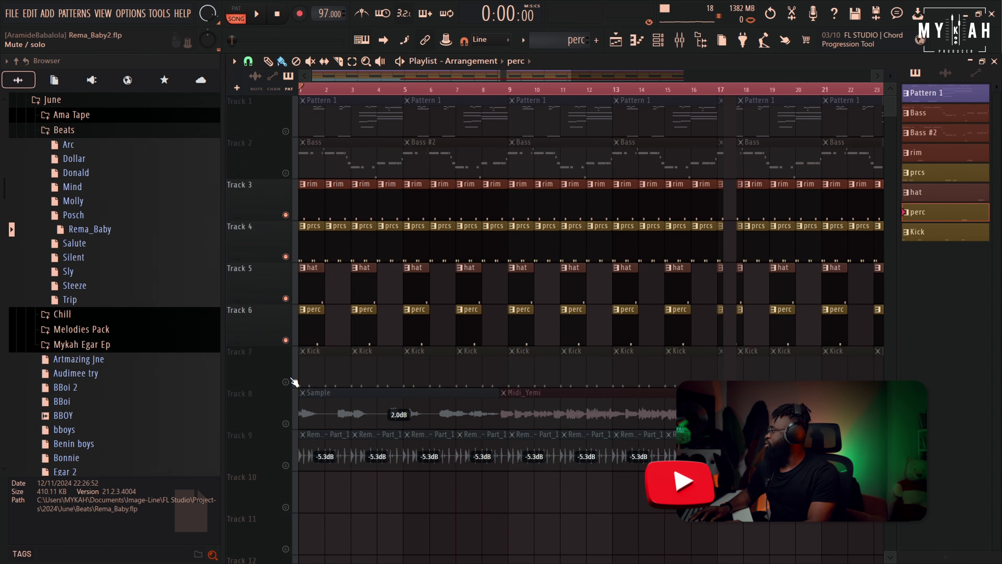
Step: View the Kick pattern's SKILLONAIRE KICK notes in the piano roll during playback and return to the playlist
{"action": "double_click", "coordinate": [312, 367]}
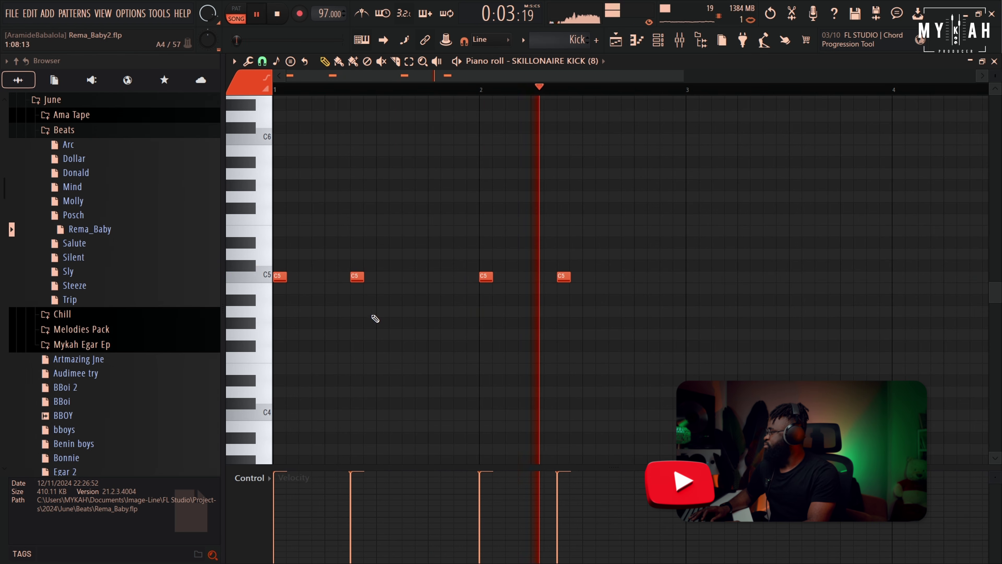
{"action": "key", "text": "F5"}
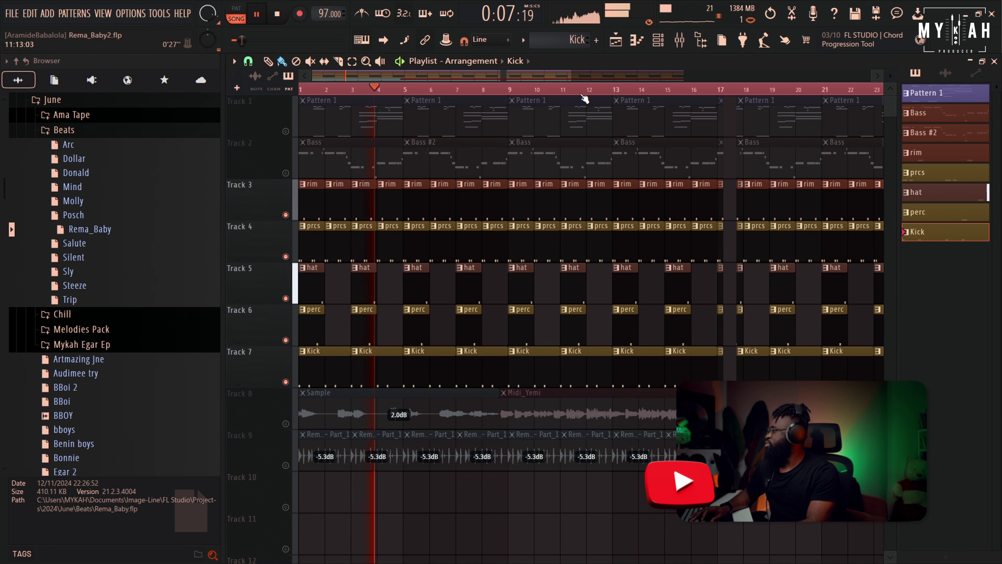
Step: Unmute Track 2 with the bass and Track 1 with Pattern 1, and play them together with the drum tracks
{"action": "scroll", "coordinate": [585, 99], "scroll_direction": "down", "scroll_amount": 4}
{"action": "left_click", "coordinate": [286, 173]}
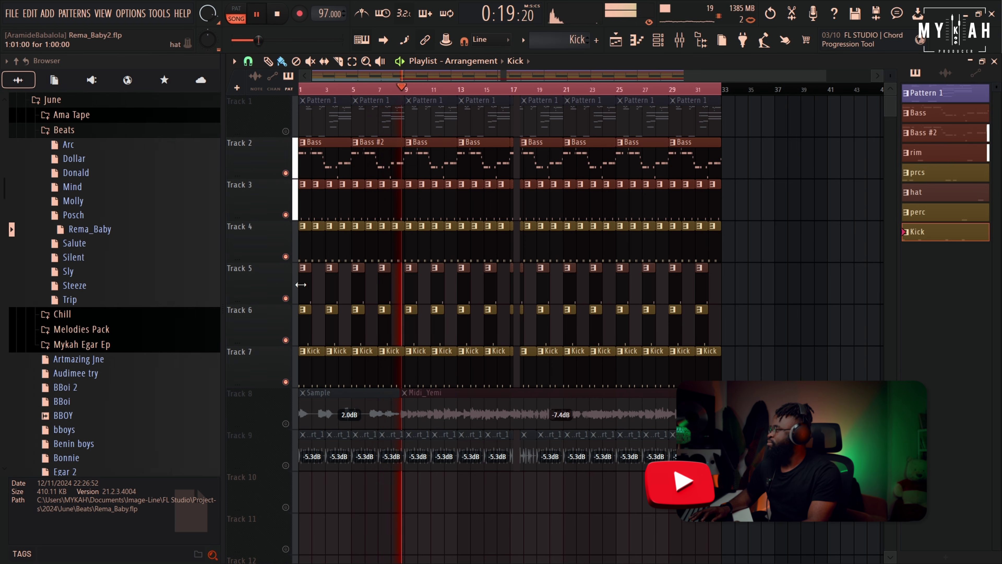
{"action": "key", "text": "space"}
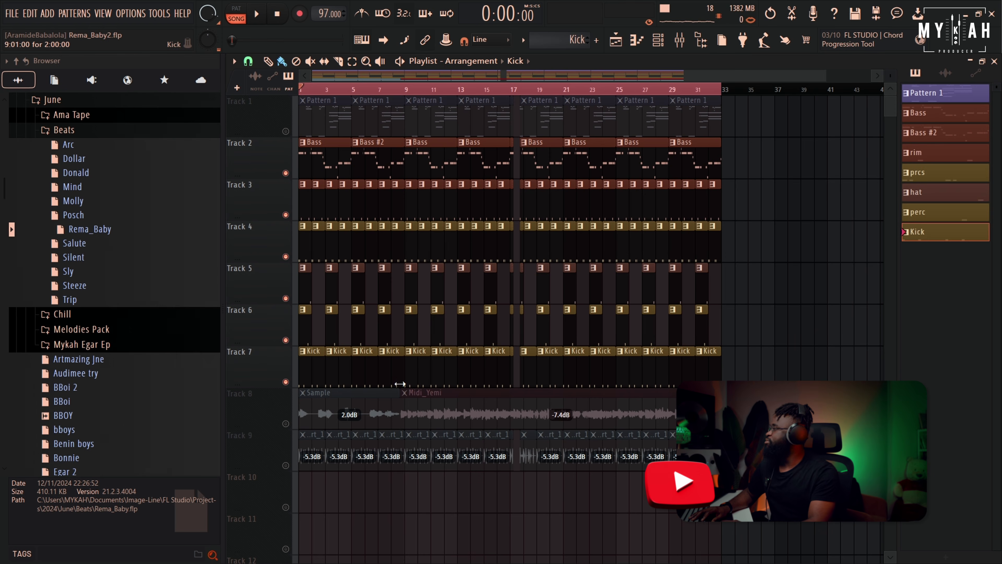
{"action": "left_click", "coordinate": [286, 132]}
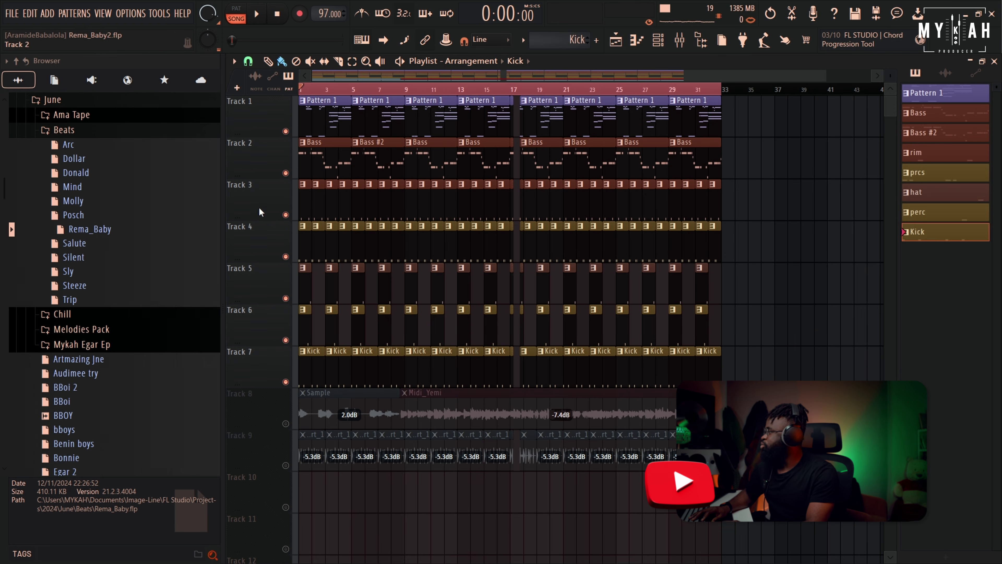
{"action": "key", "text": "space"}
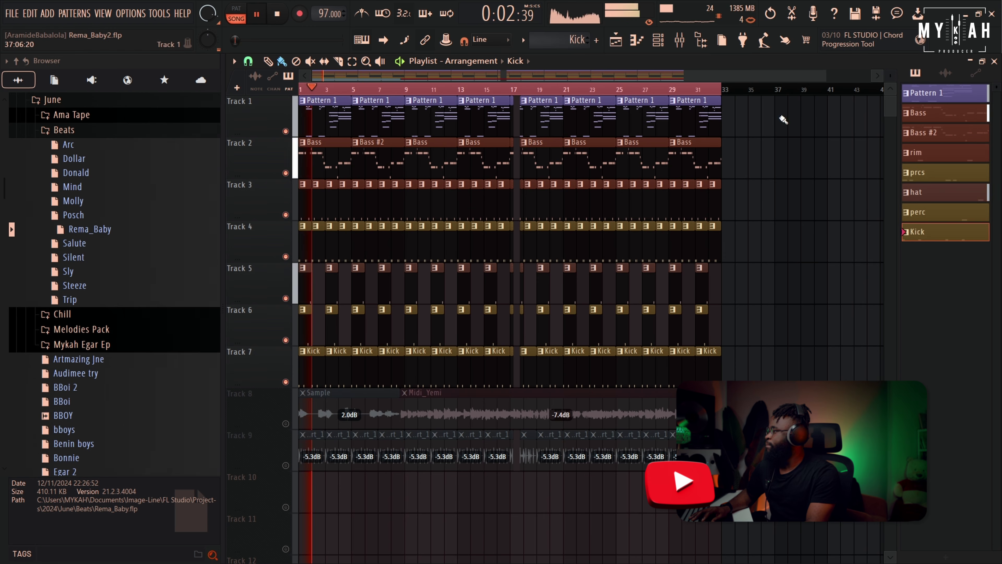
{"action": "left_click_drag", "start_coordinate": [826, 75], "coordinate": [545, 91]}
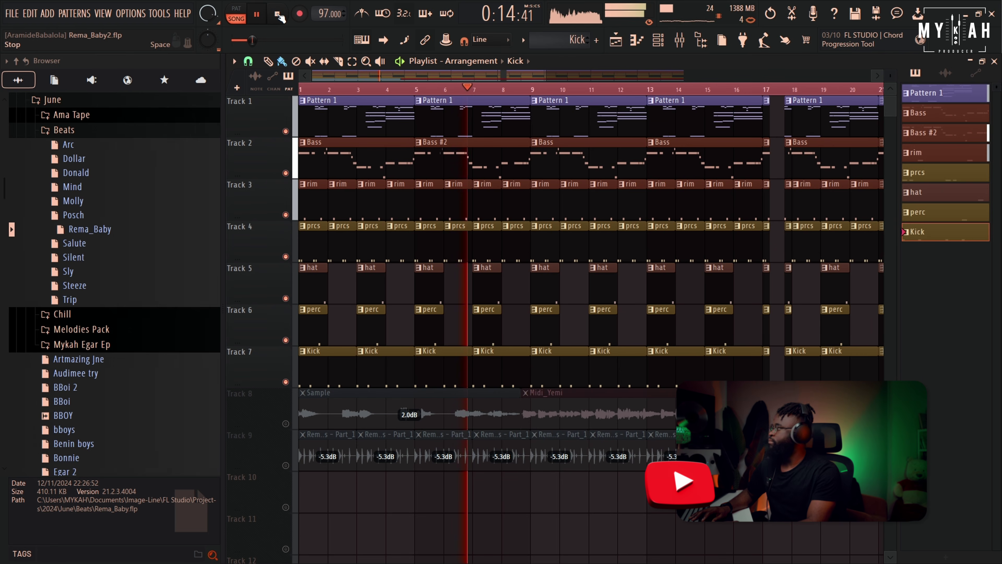
{"action": "left_click", "coordinate": [279, 16]}
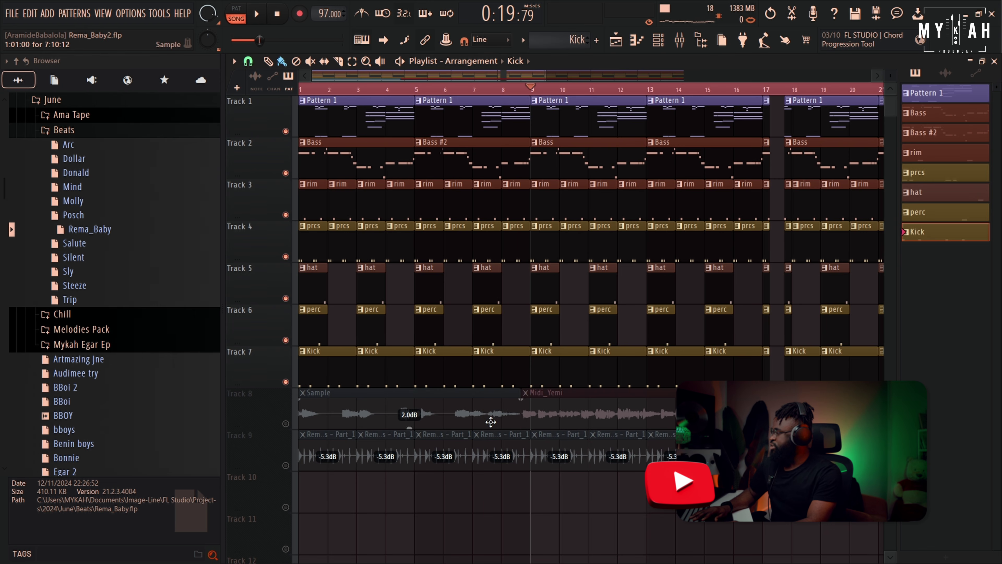
Step: Unmute Track 8 and play the Midi_Yemi clip with the rest of the beat from bar 9
{"action": "left_click", "coordinate": [286, 424]}
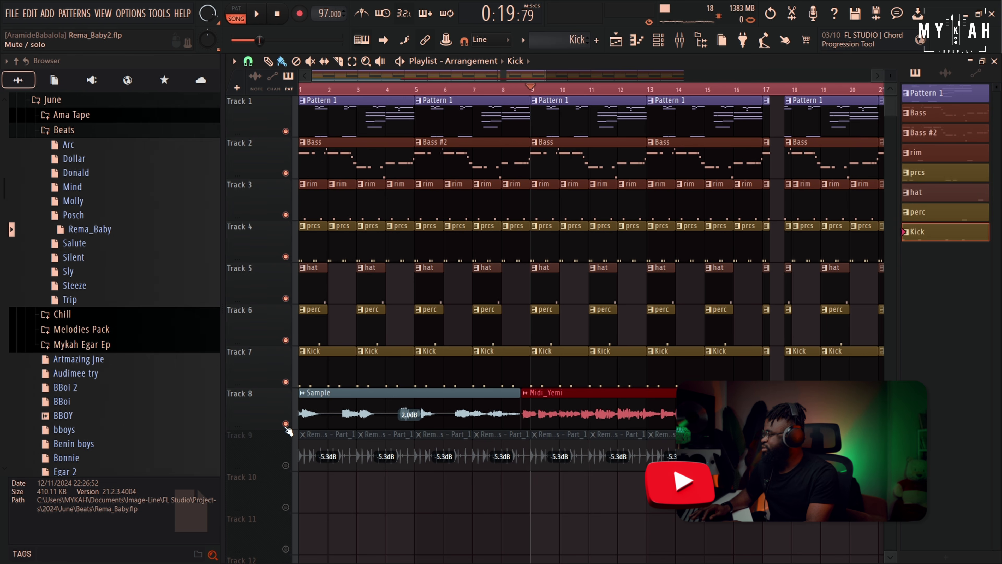
{"action": "key", "text": "space"}
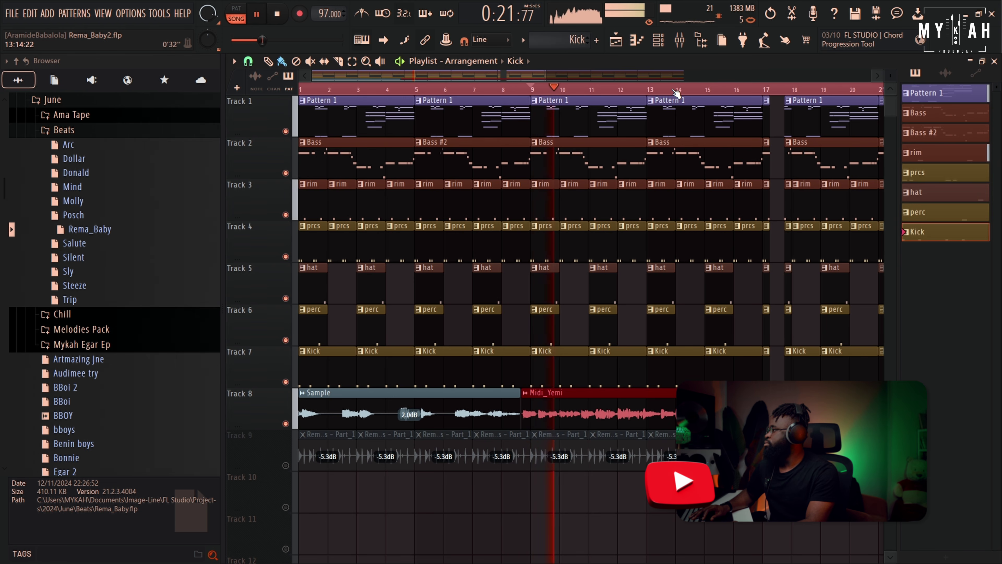
{"action": "scroll", "coordinate": [677, 93], "scroll_direction": "down", "scroll_amount": 1}
Step: Show the mixer, select the Midi_Yemi insert and play a short passage of the song
{"action": "left_click", "coordinate": [679, 40]}
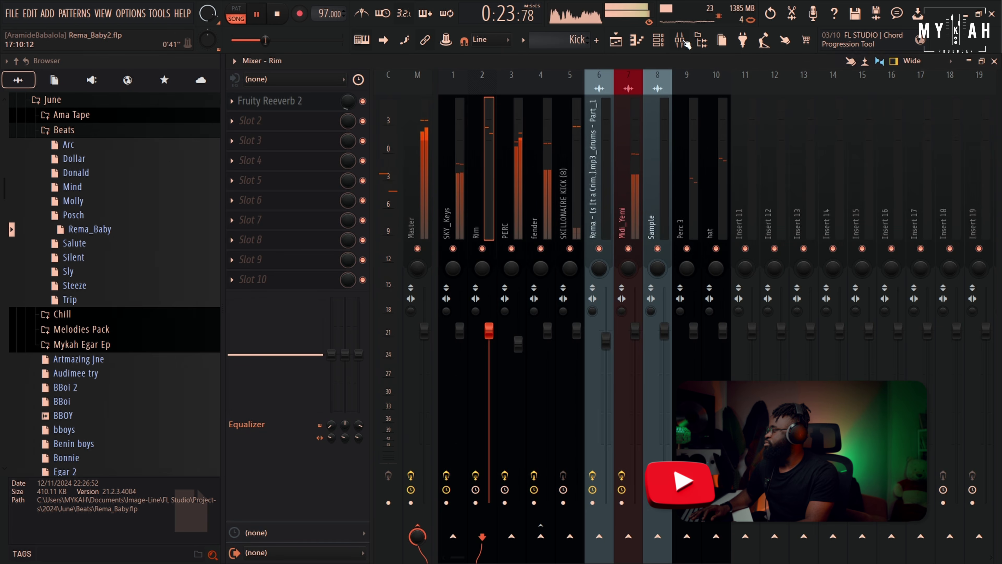
{"action": "key", "text": "space"}
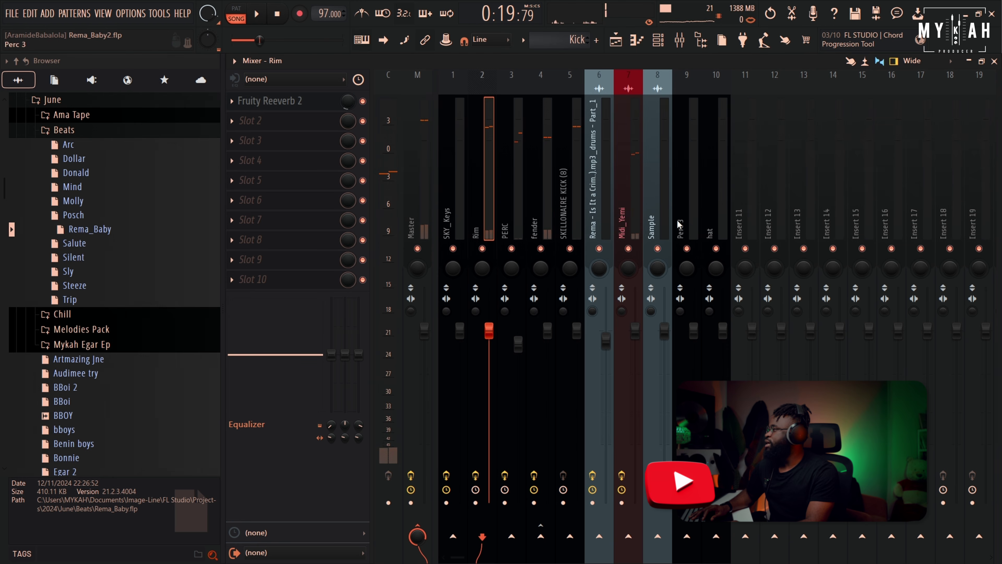
{"action": "left_click", "coordinate": [630, 209]}
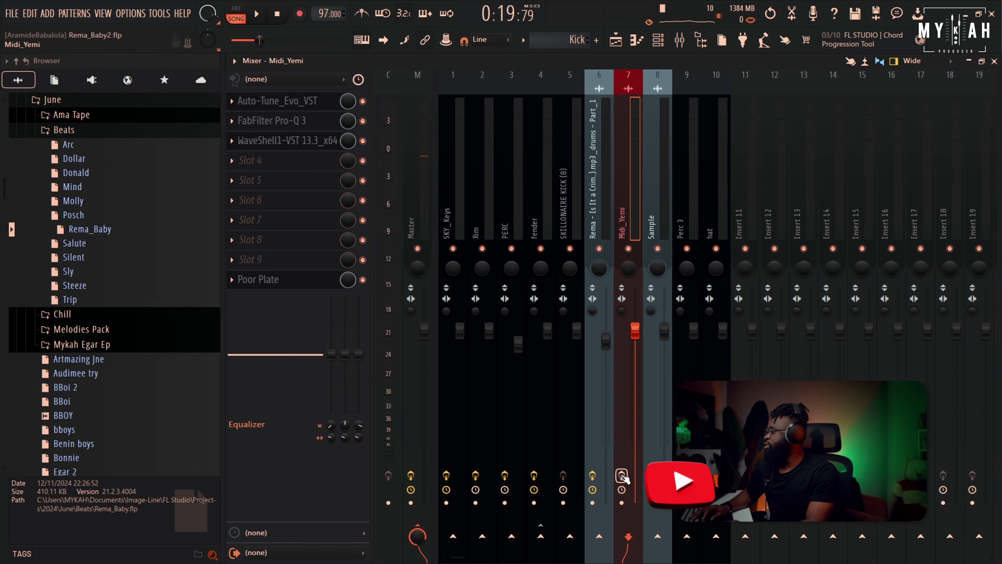
{"action": "key", "text": "space"}
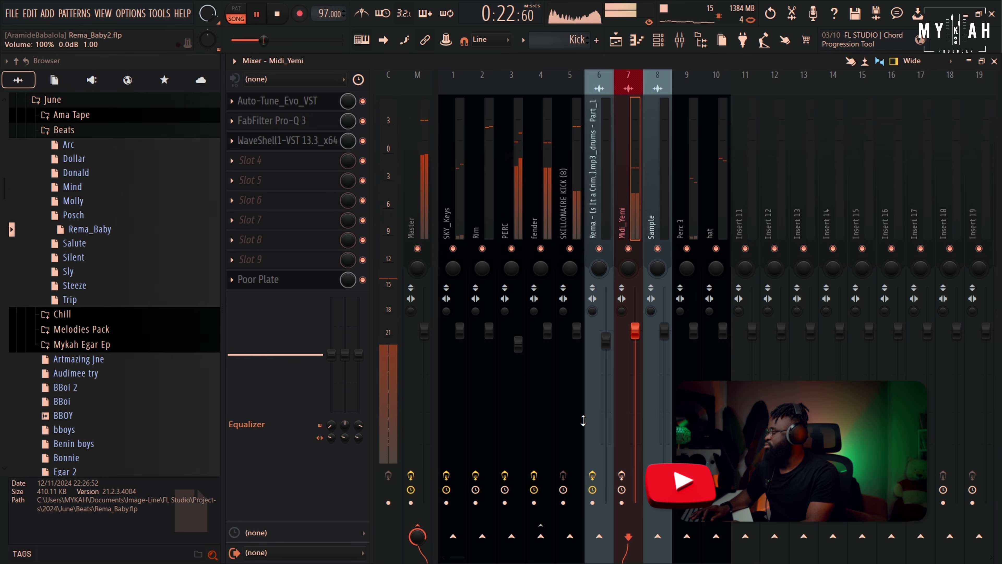
{"action": "key", "text": "space"}
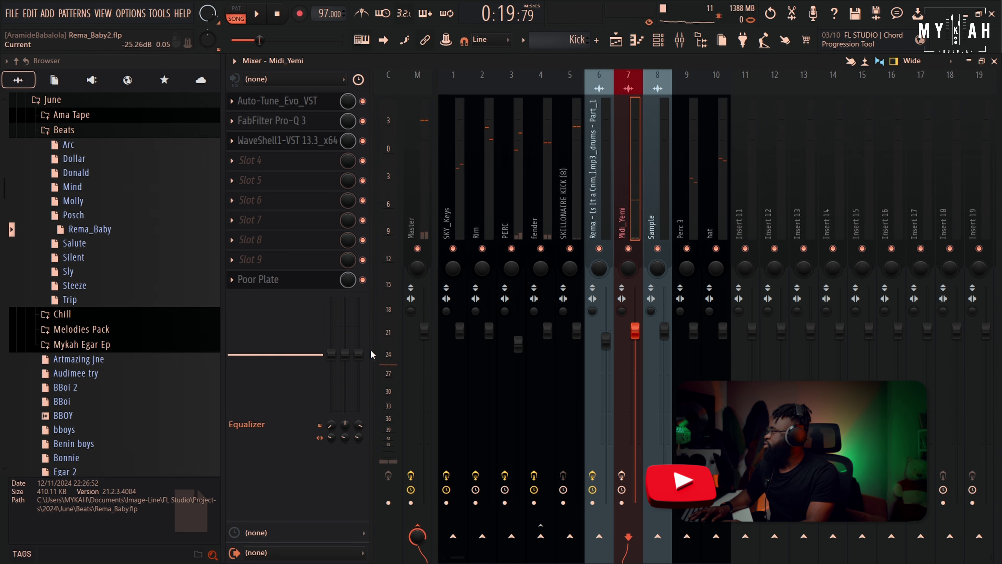
Step: Examine the Auto-Tune Evo and FabFilter Pro-Q 3 settings on the Midi_Yemi insert
{"action": "left_click", "coordinate": [283, 106]}
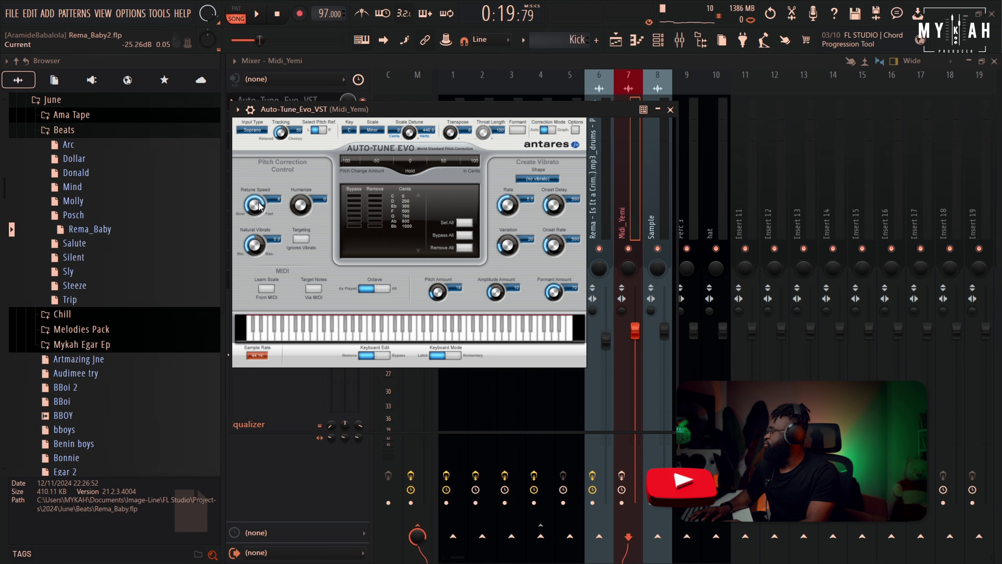
{"action": "left_click", "coordinate": [658, 111]}
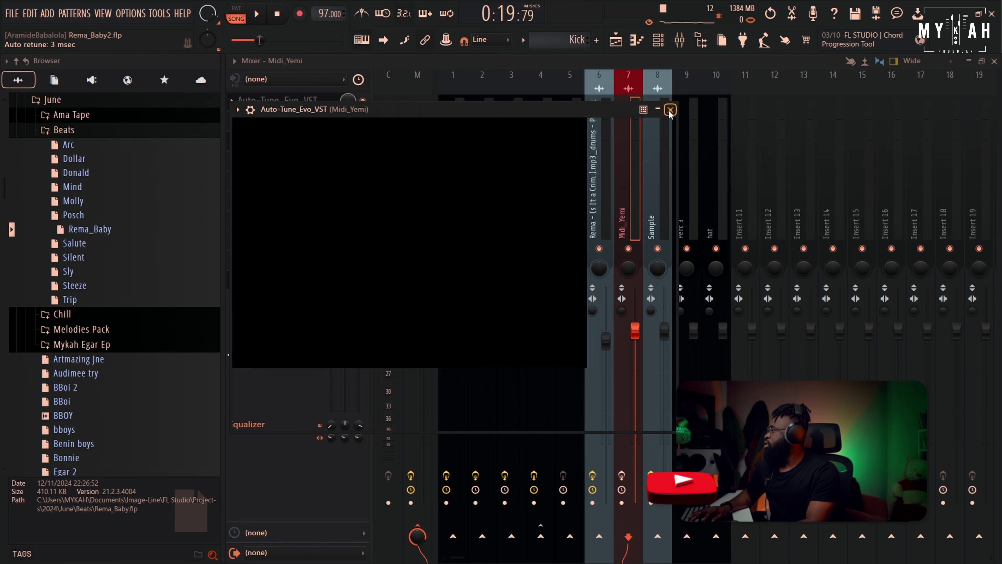
{"action": "left_click", "coordinate": [284, 123]}
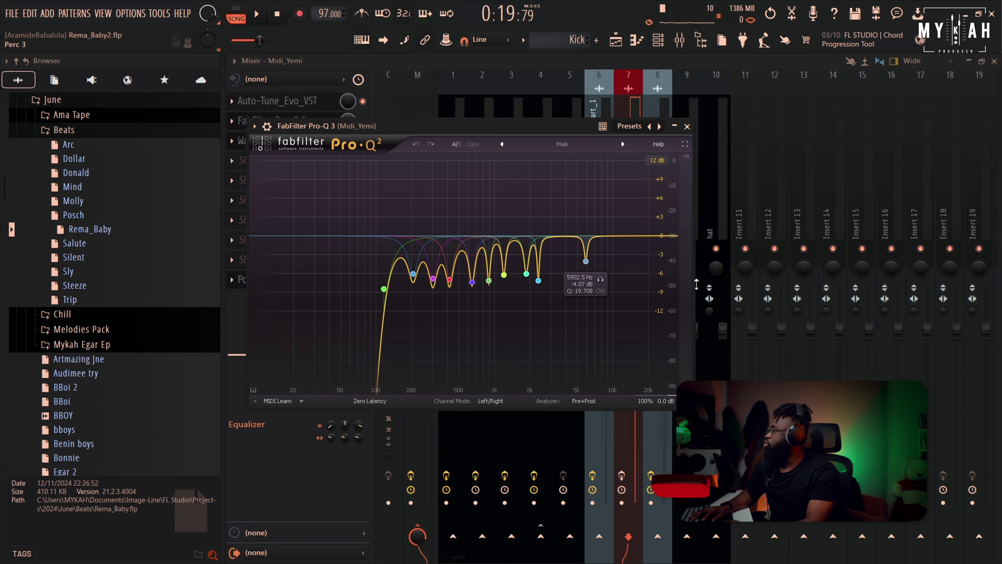
{"action": "left_click", "coordinate": [622, 62]}
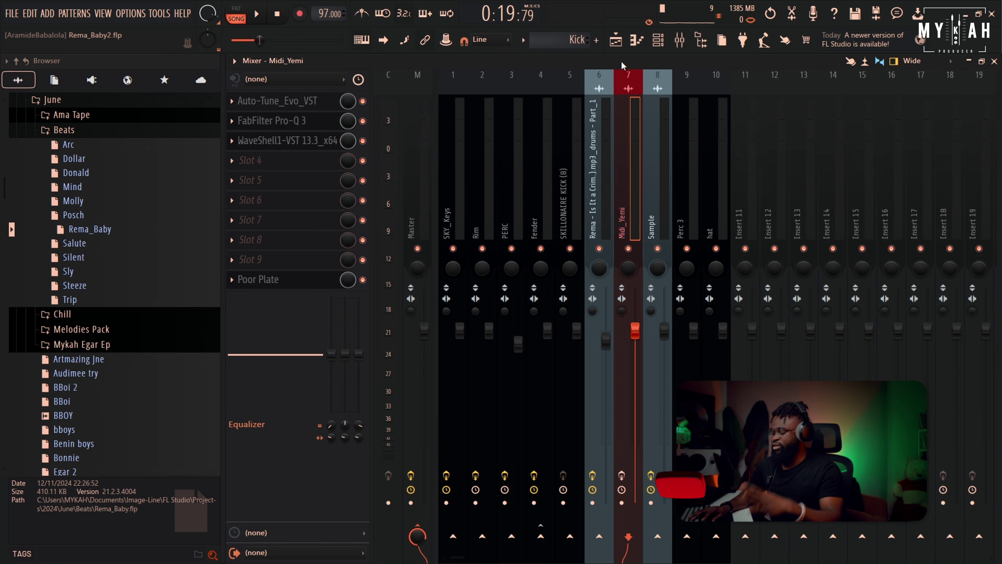
Step: Play the song again from bar 9 and return to the playlist to follow the arrangement
{"action": "key", "text": "space"}
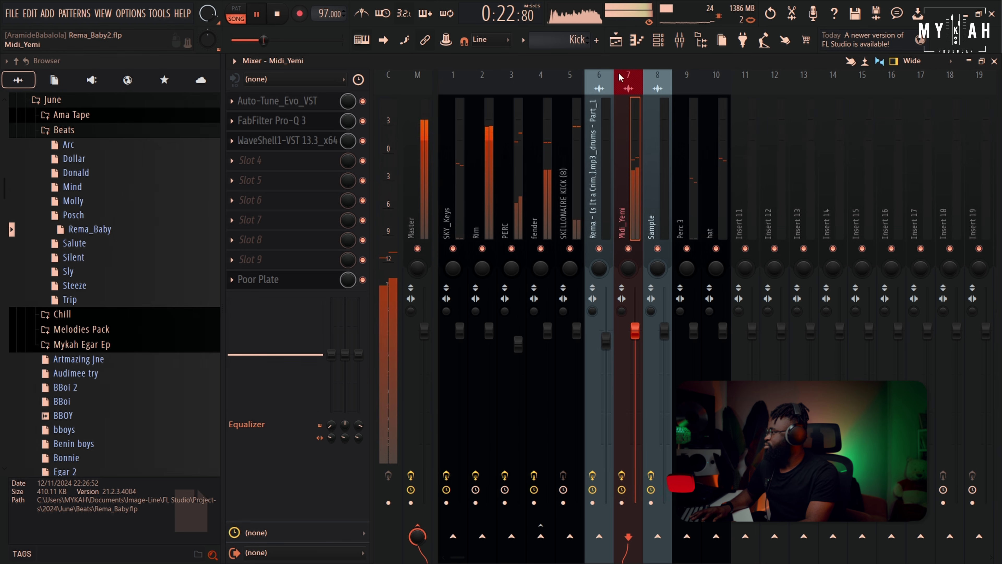
{"action": "left_click", "coordinate": [618, 42]}
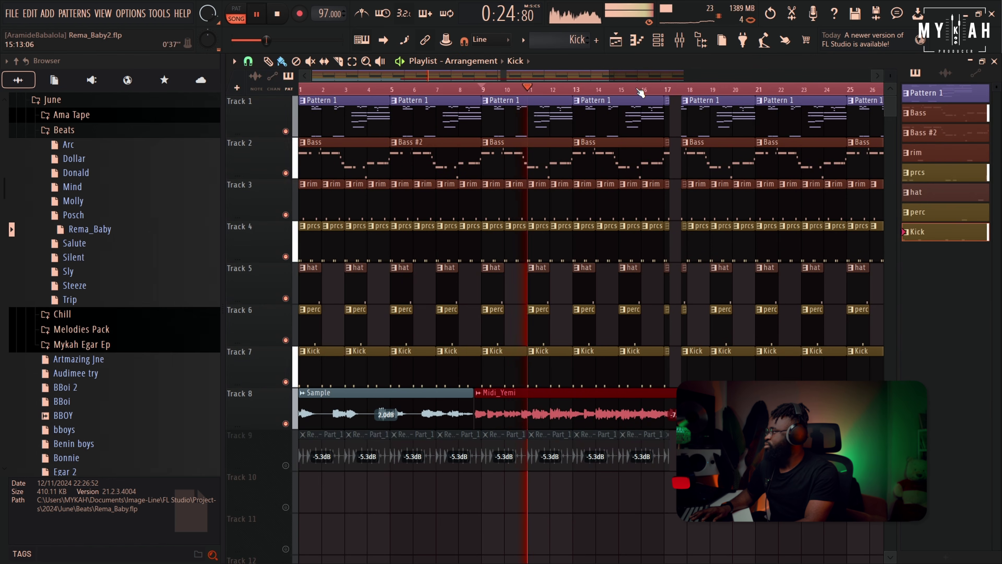
{"action": "scroll", "coordinate": [640, 92], "scroll_direction": "down", "scroll_amount": 1}
{"action": "scroll", "coordinate": [640, 91], "scroll_direction": "down", "scroll_amount": 3}
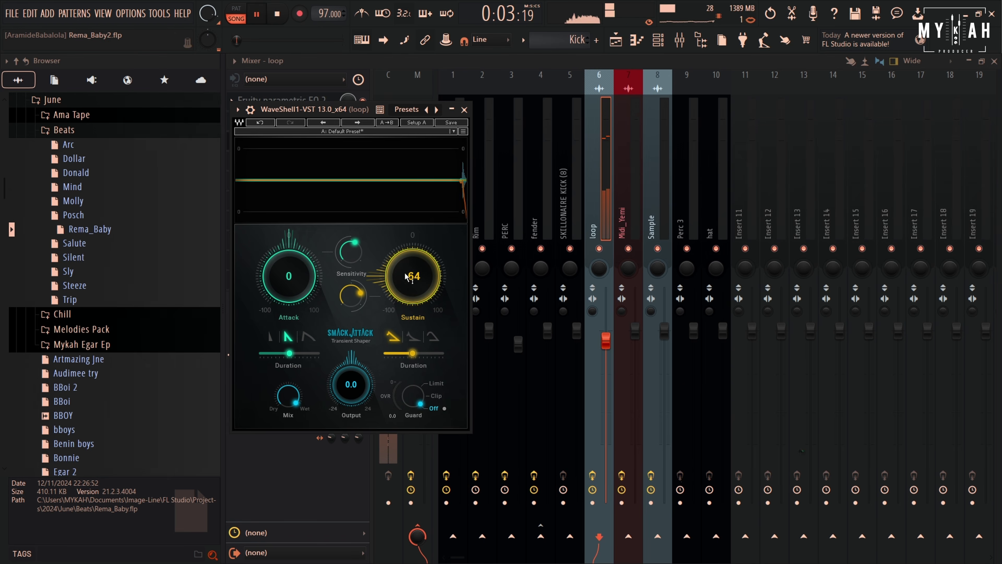
Step: Return to the playlist and unmute Tracks 3 to 7 one by one over the playing loop track
{"action": "left_click", "coordinate": [616, 41]}
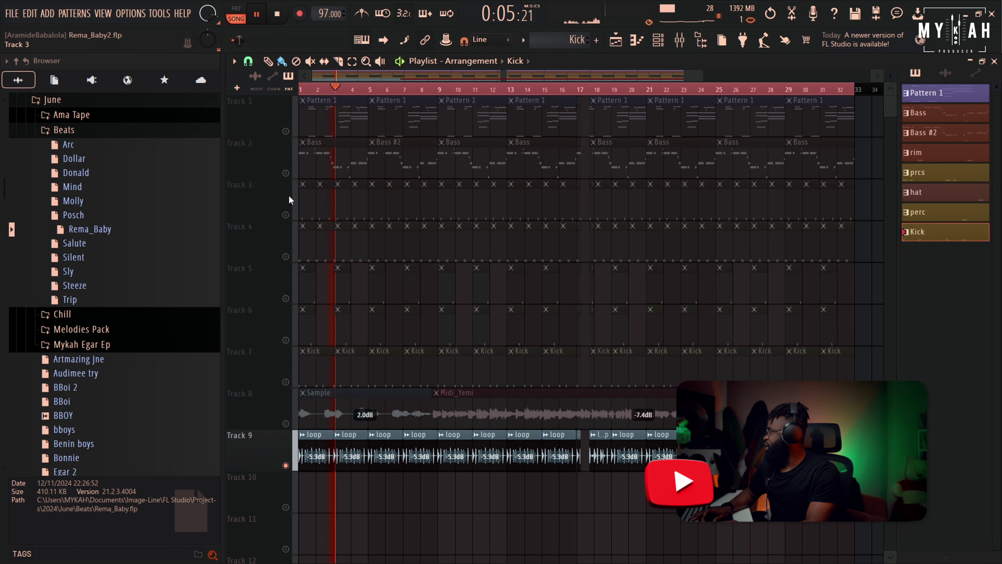
{"action": "left_click", "coordinate": [286, 216]}
{"action": "left_click", "coordinate": [286, 256]}
{"action": "left_click", "coordinate": [286, 298]}
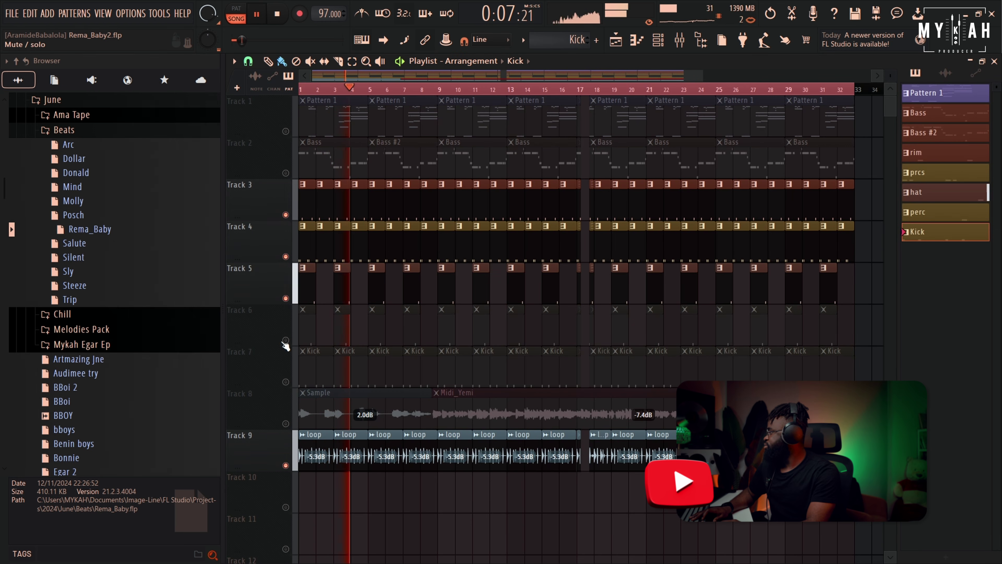
{"action": "left_click", "coordinate": [286, 340]}
{"action": "left_click", "coordinate": [285, 381]}
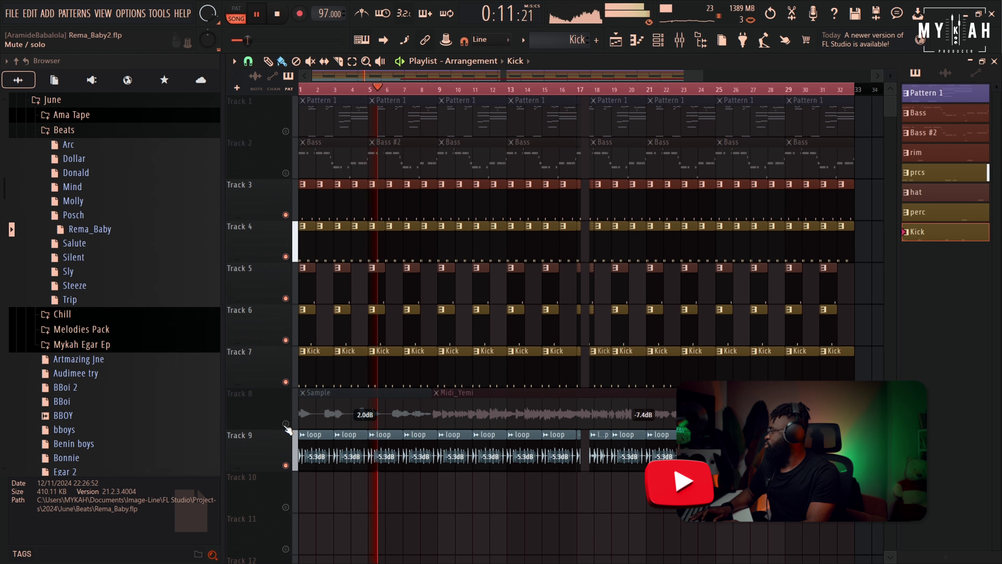
Step: Unmute Tracks 2, 1 and 8 during playback to complete the full arrangement, and stop the song
{"action": "left_click", "coordinate": [286, 173]}
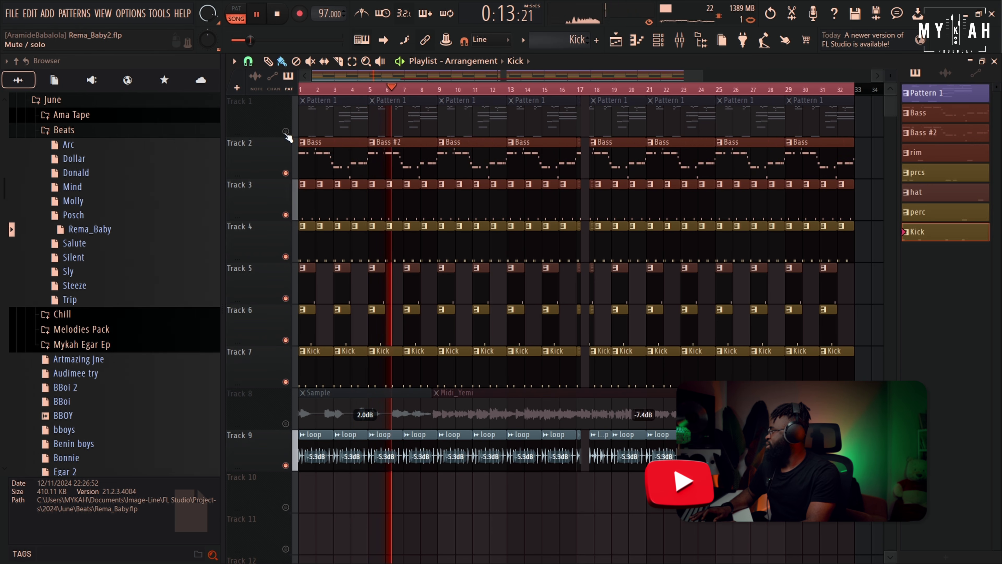
{"action": "left_click", "coordinate": [286, 131]}
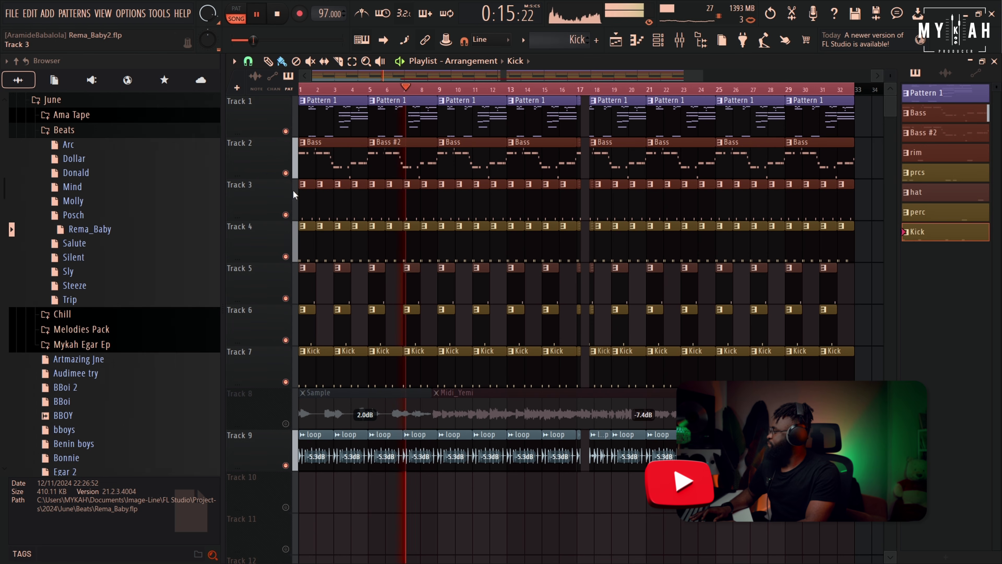
{"action": "left_click", "coordinate": [286, 424]}
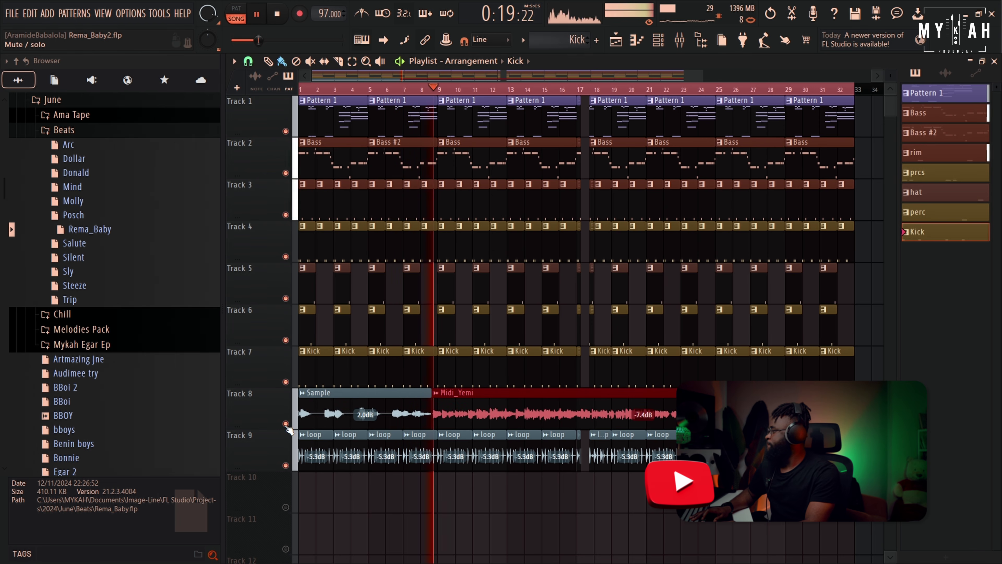
{"action": "key", "text": "space"}
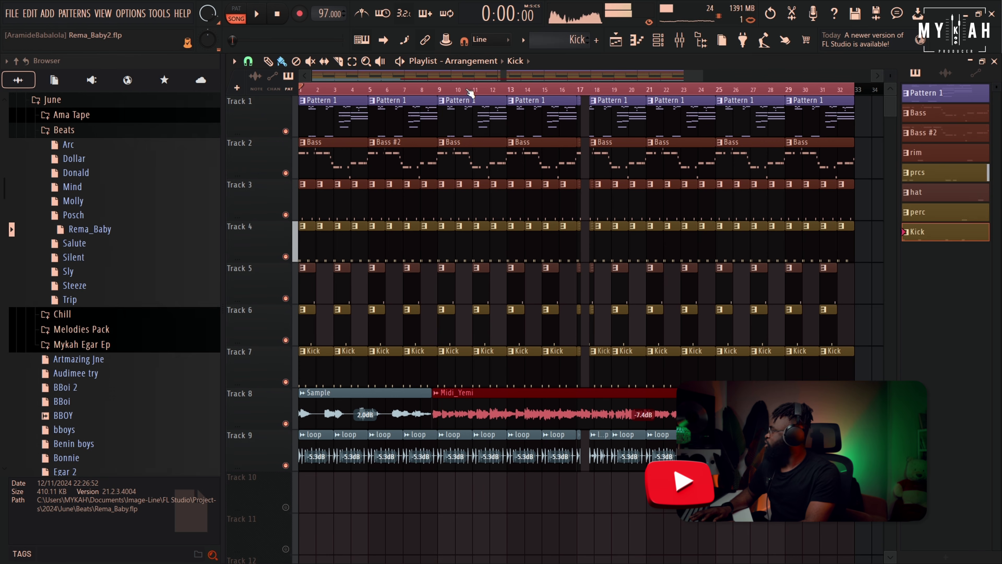
Step: Collapse the open project folder in the browser and browse the sound packs down to Sabarsounds - Afro Drum Rolls 2
{"action": "left_click", "coordinate": [26, 61]}
{"action": "scroll", "coordinate": [79, 371], "scroll_direction": "down", "scroll_amount": 12}
{"action": "scroll", "coordinate": [79, 371], "scroll_direction": "down", "scroll_amount": 15}
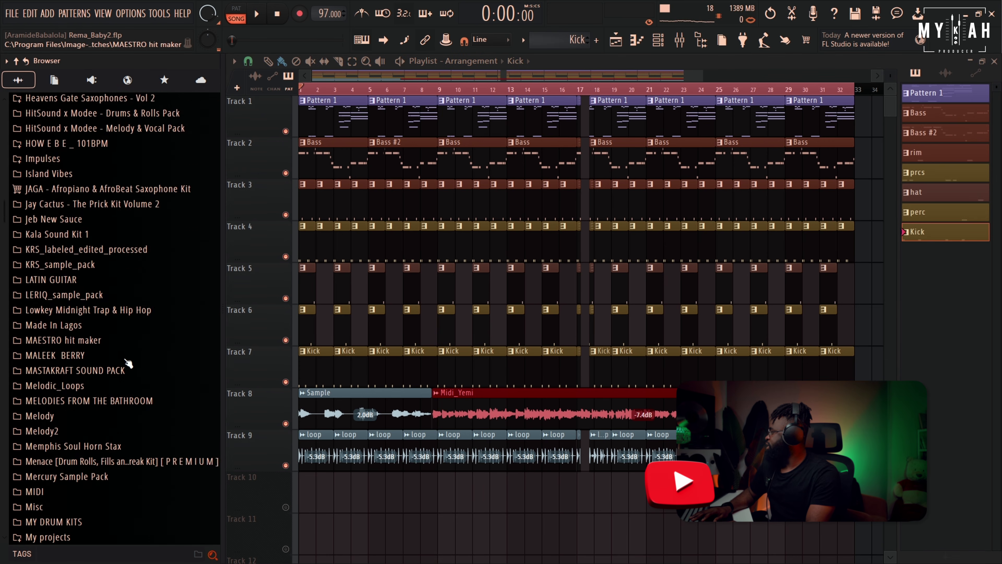
{"action": "scroll", "coordinate": [138, 357], "scroll_direction": "down", "scroll_amount": 18}
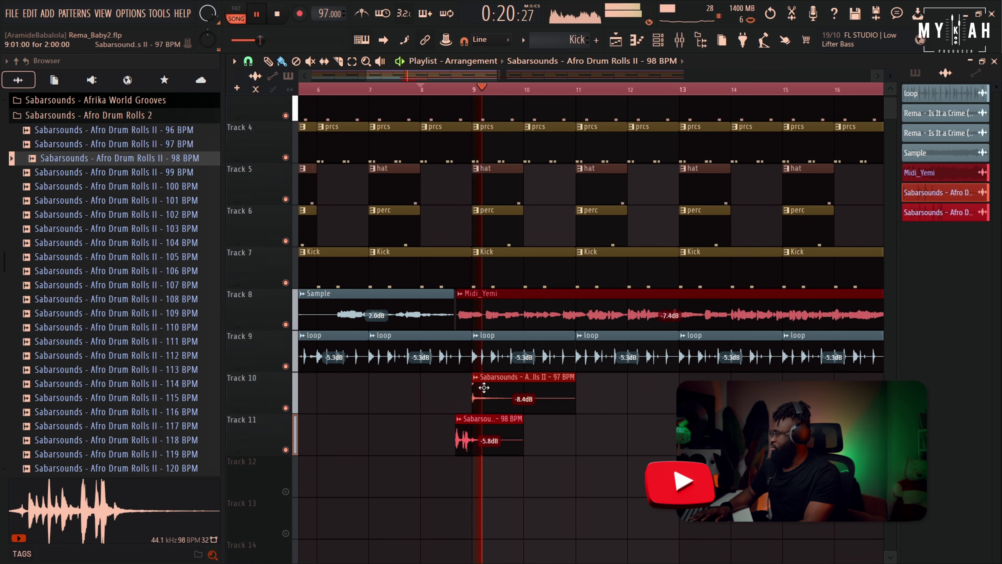
Step: Lower the gain of the 98 BPM drum roll clip on Track 11 to about -9.2 dB and open its channel settings
{"action": "left_click_drag", "start_coordinate": [489, 455], "coordinate": [489, 457]}
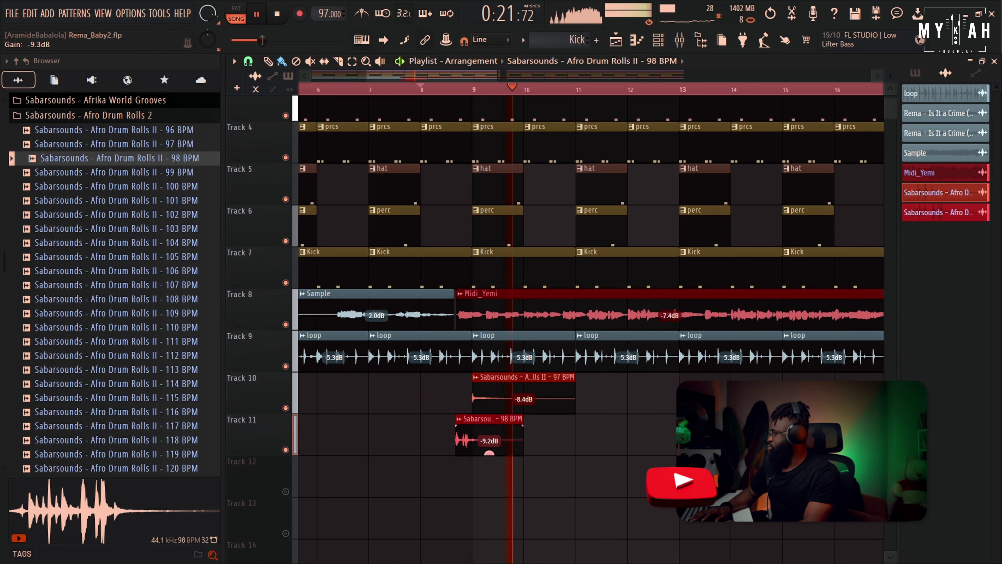
{"action": "double_click", "coordinate": [479, 431]}
{"action": "left_click", "coordinate": [613, 169]}
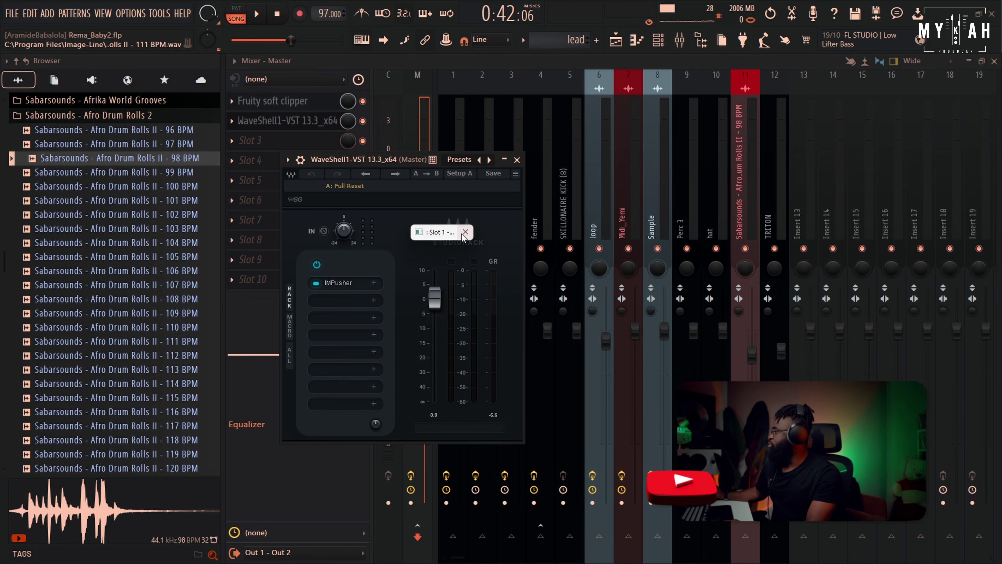
Step: Open IMPusher from the master's StudioRack during a short playback and return to the playlist
{"action": "left_click", "coordinate": [346, 281]}
{"action": "left_click_drag", "start_coordinate": [512, 257], "coordinate": [620, 162]}
{"action": "key", "text": "space"}
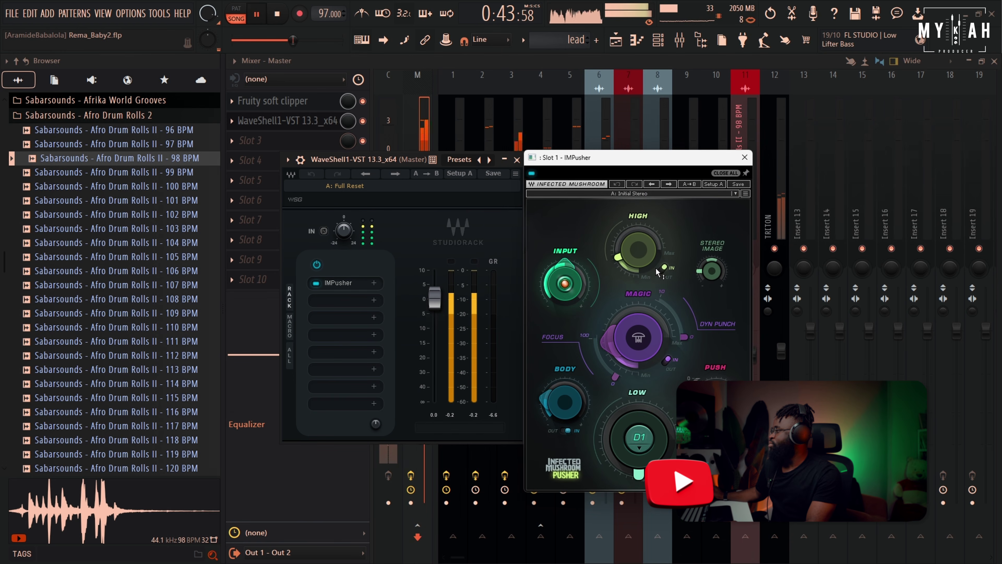
{"action": "left_click", "coordinate": [616, 39]}
{"action": "key", "text": "space"}
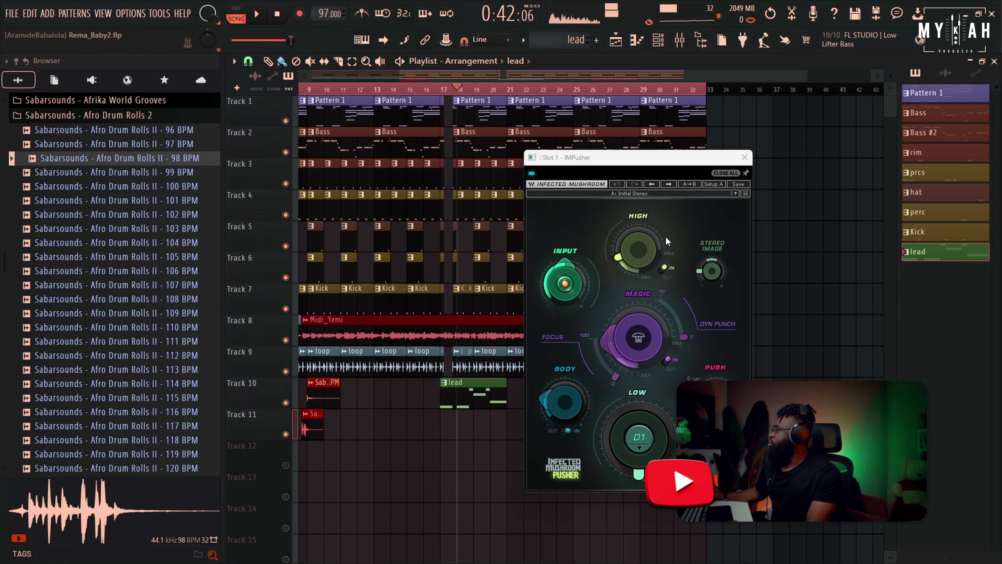
Step: Compare the song's playback with IMPusher bypassed and enabled, leaving the plugin enabled
{"action": "key", "text": "space"}
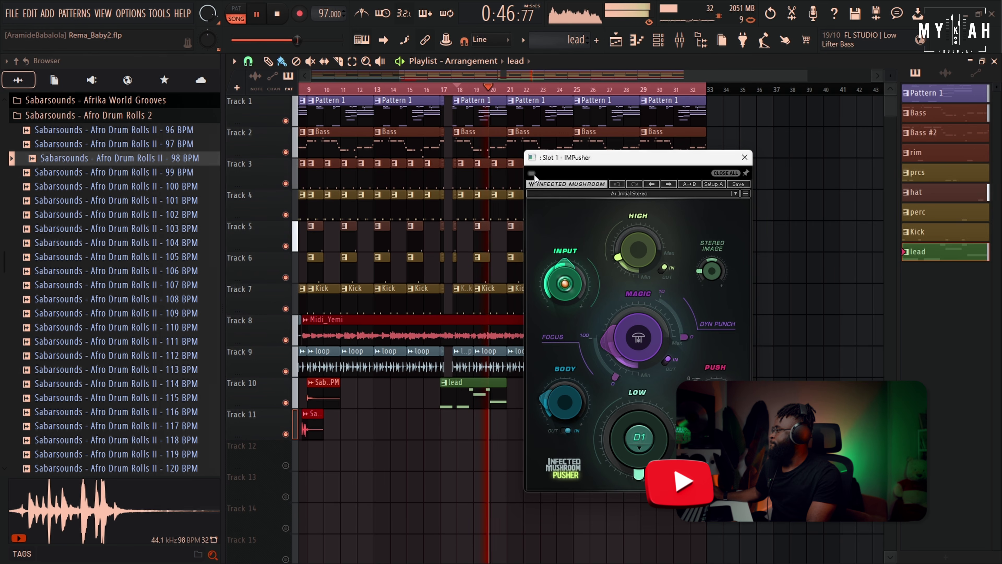
{"action": "key", "text": "space"}
{"action": "left_click", "coordinate": [534, 174]}
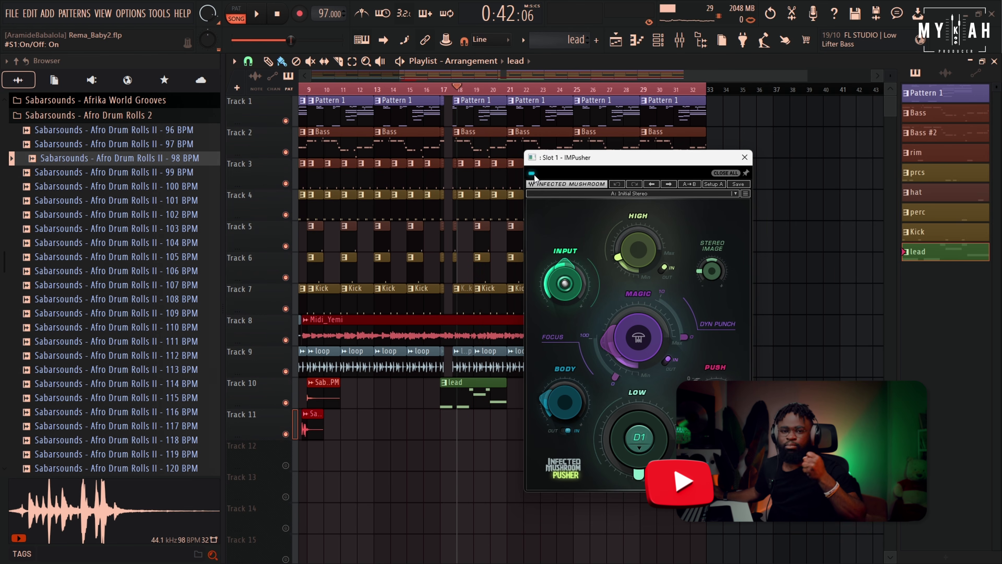
{"action": "key", "text": "space"}
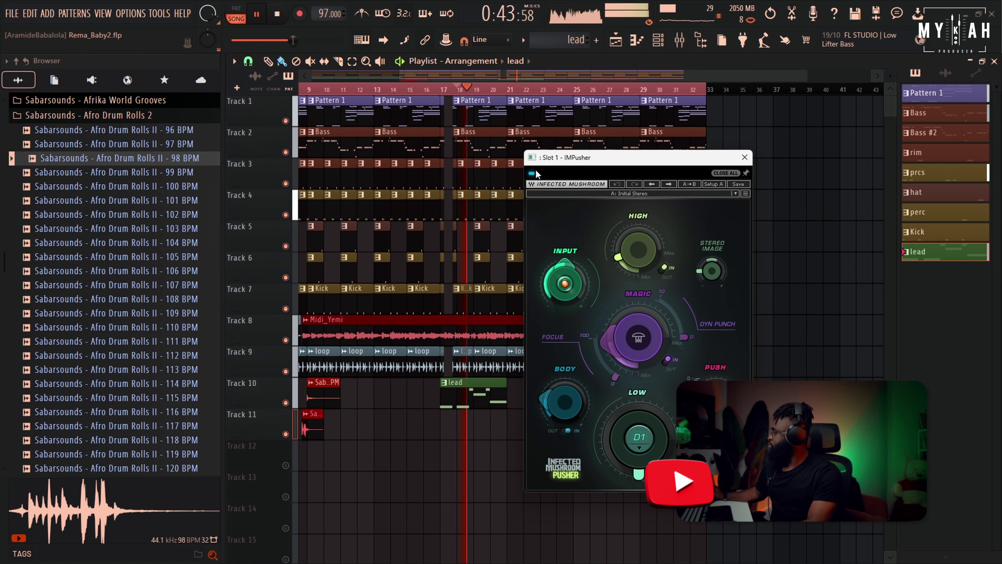
{"action": "key", "text": "space"}
Step: Play the song from bar 1, mute Track 8, and examine the notes of the second lead clip on Track 10
{"action": "left_click_drag", "start_coordinate": [329, 90], "coordinate": [256, 105]}
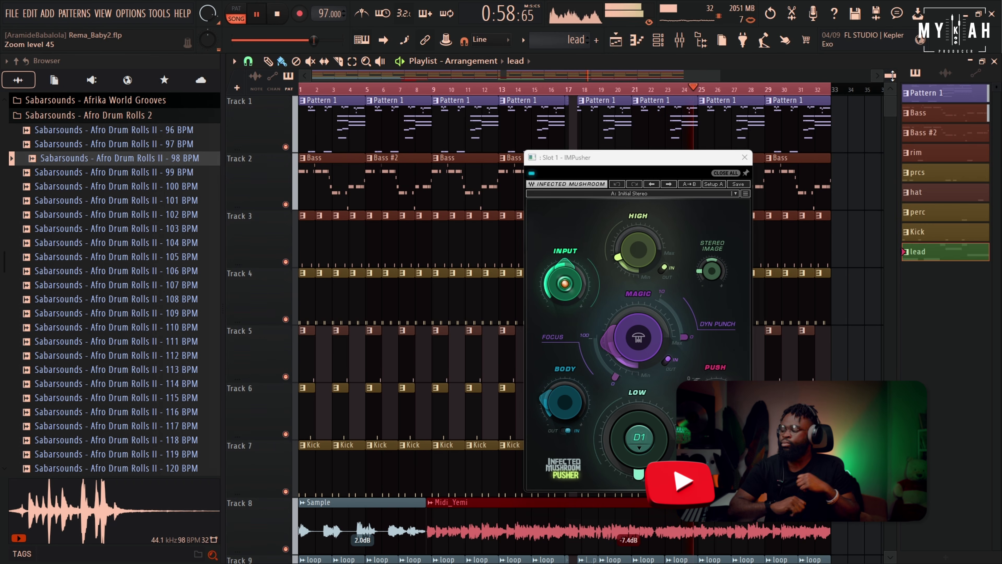
{"action": "left_click", "coordinate": [286, 549]}
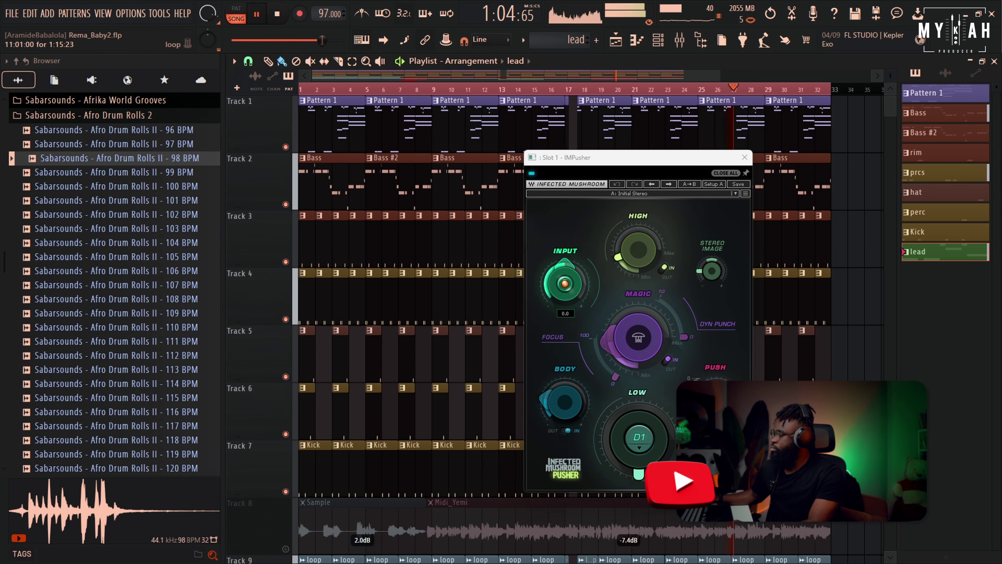
{"action": "scroll", "coordinate": [564, 328], "scroll_direction": "down", "scroll_amount": 3}
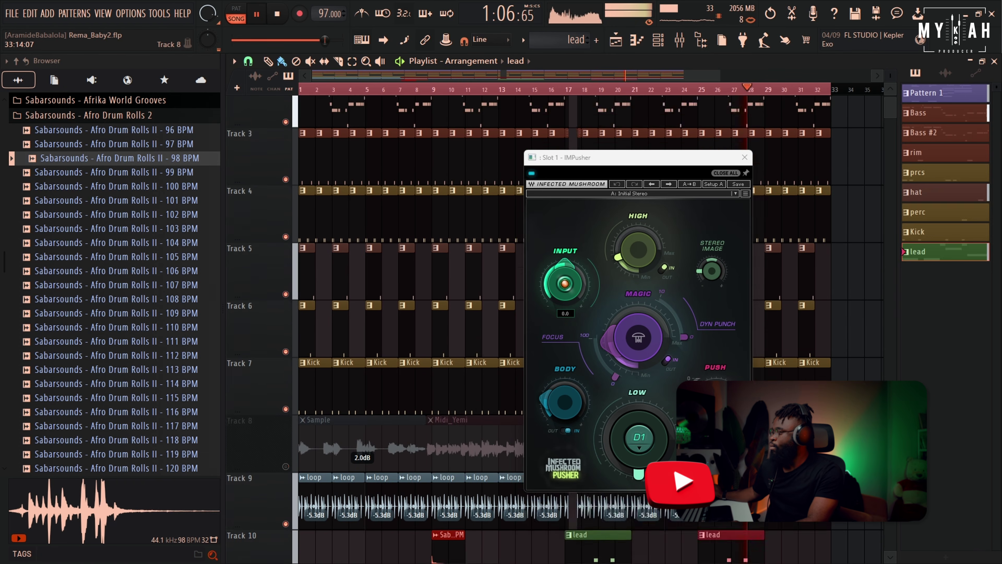
{"action": "double_click", "coordinate": [720, 537]}
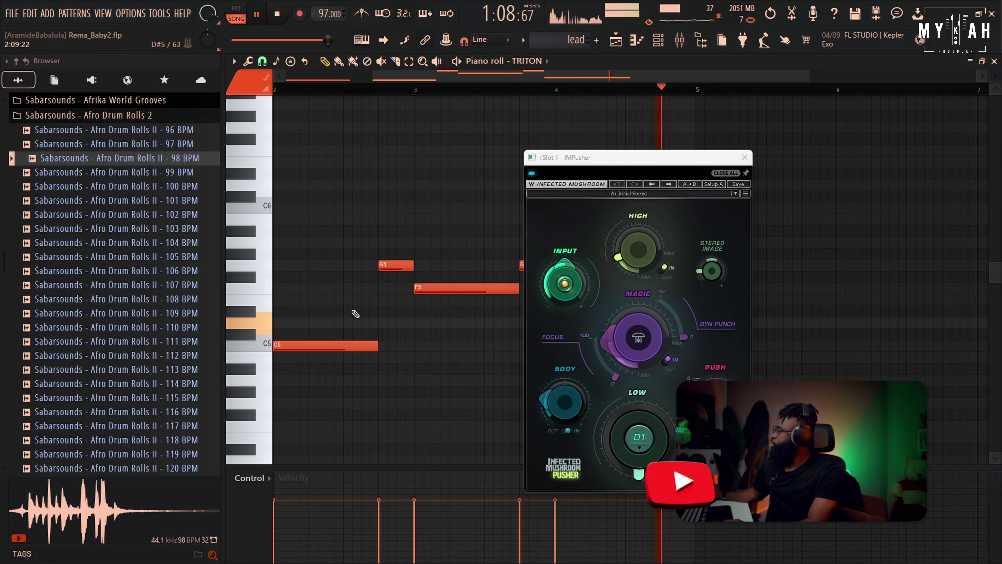
{"action": "right_click", "coordinate": [357, 346]}
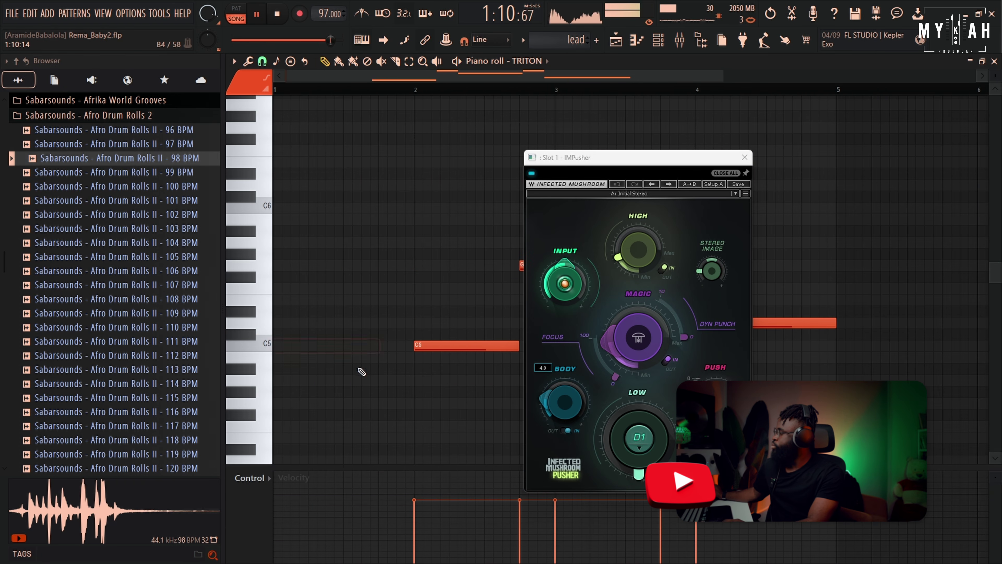
Step: Return to the playlist, unmute Track 8 during playback, and stop the song
{"action": "left_click", "coordinate": [615, 41]}
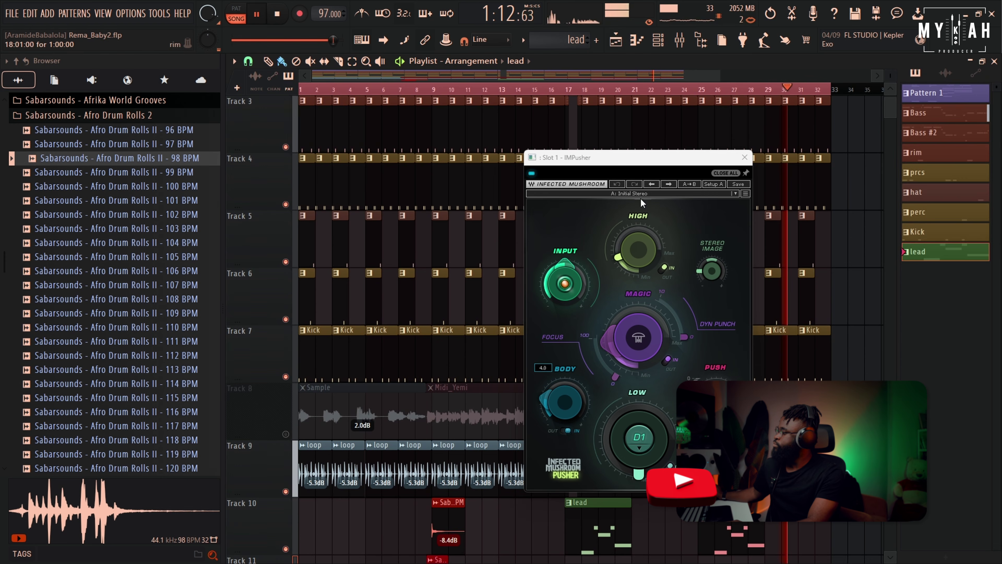
{"action": "left_click", "coordinate": [286, 434]}
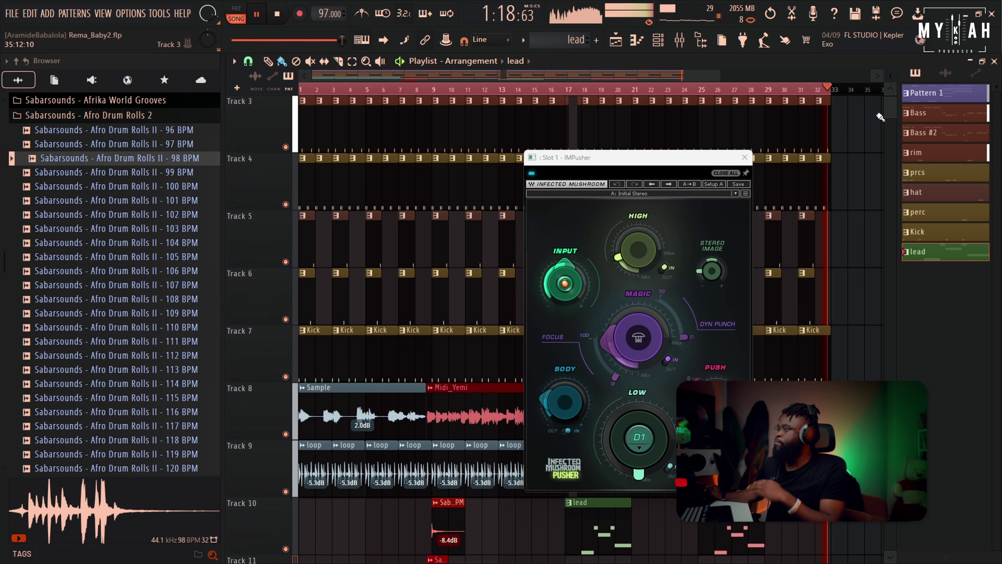
{"action": "key", "text": "space"}
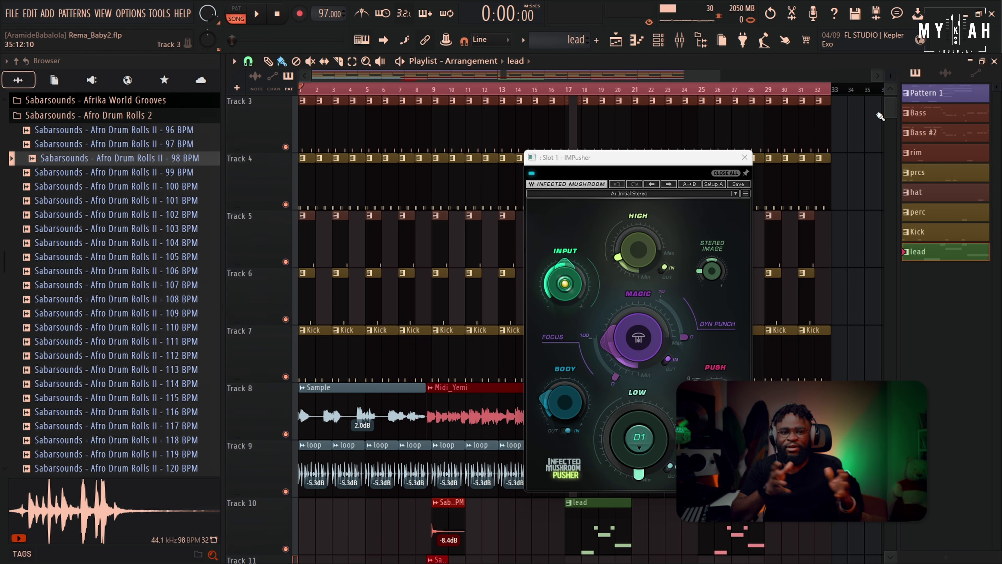